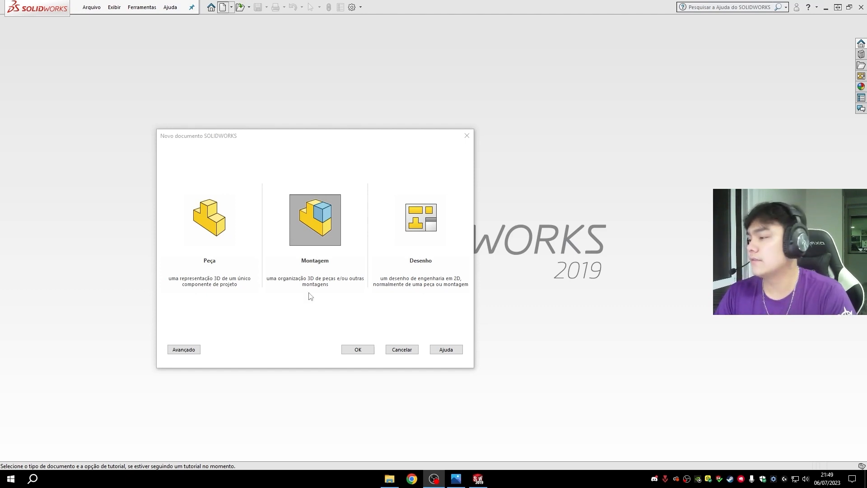
Create a new assembly document
{"action": "left_click", "coordinate": [209, 219]}
{"action": "left_click", "coordinate": [318, 225]}
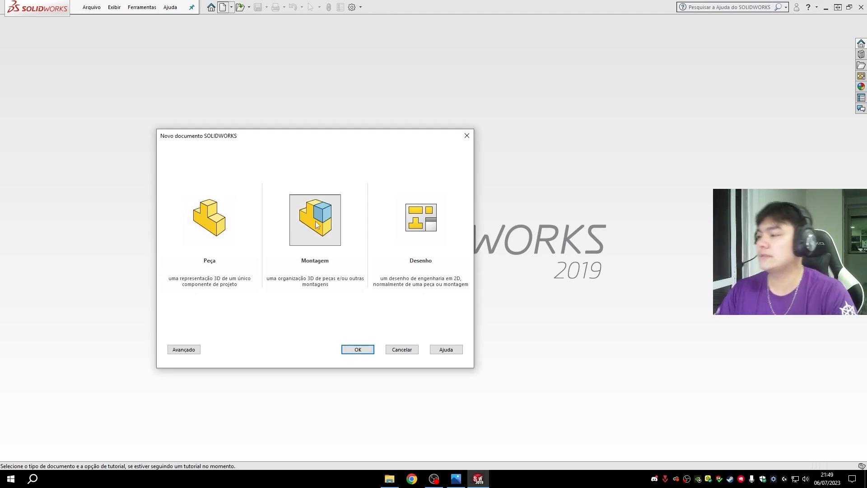
{"action": "left_click", "coordinate": [366, 350]}
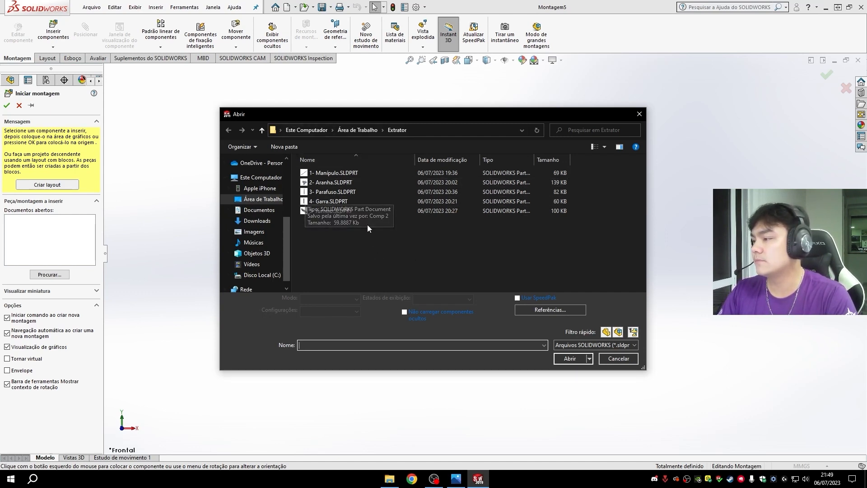
Examine the five part files in the Extrator folder to decide which one starts the assembly
{"action": "left_click", "coordinate": [341, 174]}
{"action": "left_click", "coordinate": [339, 183]}
{"action": "left_click", "coordinate": [336, 192]}
{"action": "left_click", "coordinate": [333, 202]}
{"action": "left_click", "coordinate": [334, 210]}
{"action": "left_click", "coordinate": [332, 201]}
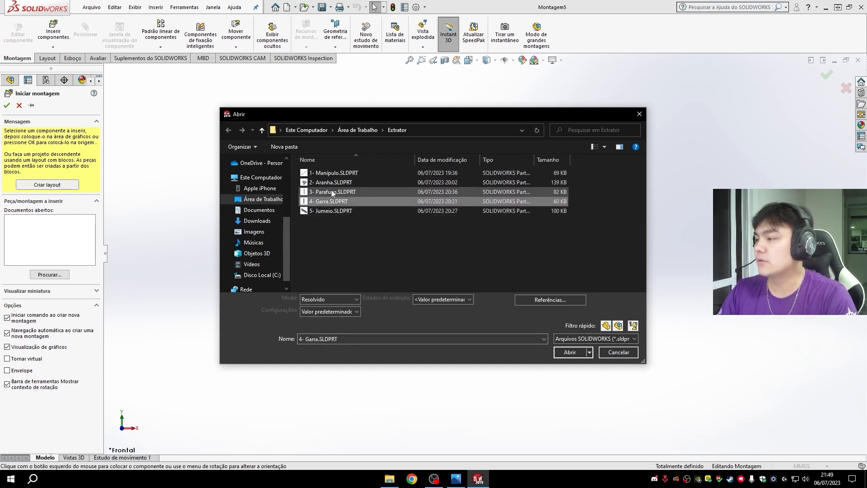
{"action": "left_click", "coordinate": [332, 190]}
{"action": "left_click", "coordinate": [332, 182]}
{"action": "left_click", "coordinate": [331, 175]}
{"action": "left_click", "coordinate": [331, 182]}
{"action": "left_click", "coordinate": [331, 192]}
{"action": "left_click", "coordinate": [332, 201]}
{"action": "left_click", "coordinate": [332, 210]}
{"action": "left_click", "coordinate": [331, 201]}
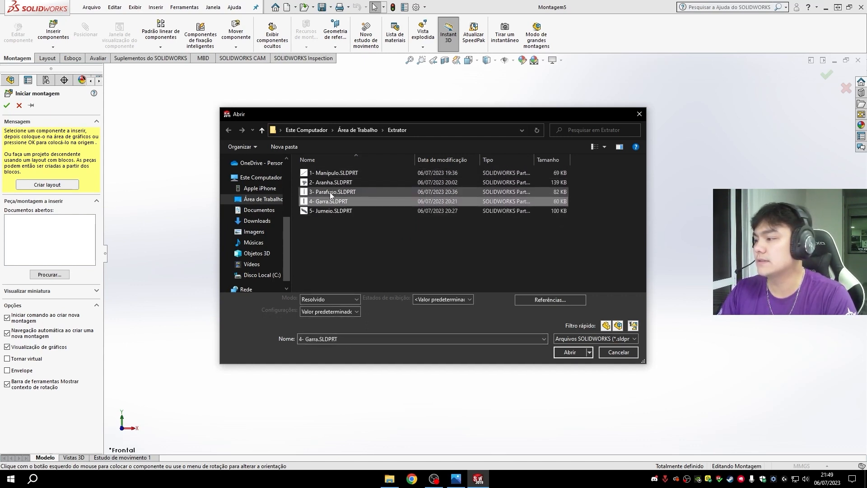
{"action": "left_click", "coordinate": [330, 192]}
{"action": "left_click", "coordinate": [331, 183]}
{"action": "left_click", "coordinate": [332, 174]}
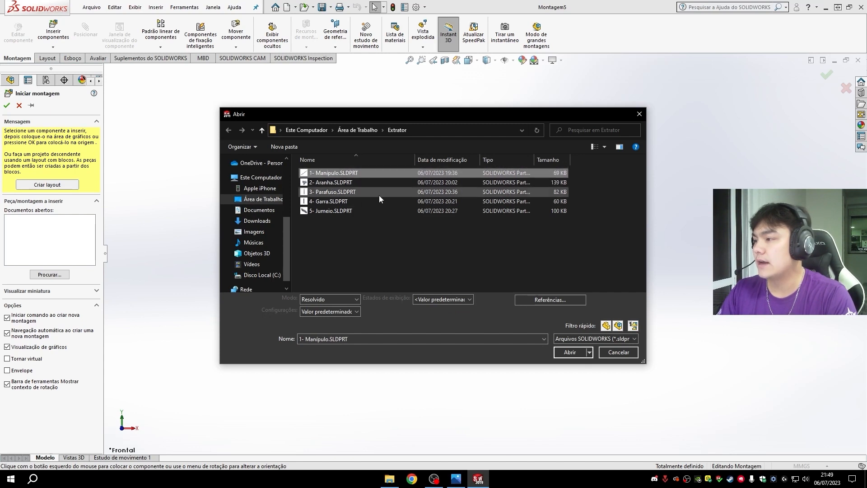
{"action": "left_click", "coordinate": [336, 192]}
{"action": "left_click", "coordinate": [333, 184]}
{"action": "left_click", "coordinate": [331, 175]}
{"action": "left_click", "coordinate": [330, 194]}
{"action": "left_click", "coordinate": [331, 202]}
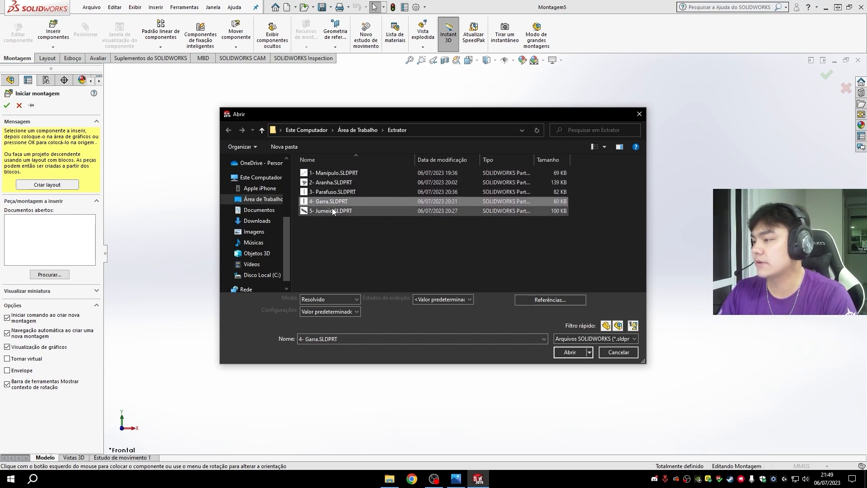
{"action": "left_click", "coordinate": [333, 210]}
{"action": "left_click", "coordinate": [331, 202]}
{"action": "left_click", "coordinate": [330, 193]}
{"action": "left_click", "coordinate": [329, 184]}
{"action": "left_click", "coordinate": [328, 175]}
{"action": "left_click", "coordinate": [329, 182]}
{"action": "left_click", "coordinate": [330, 193]}
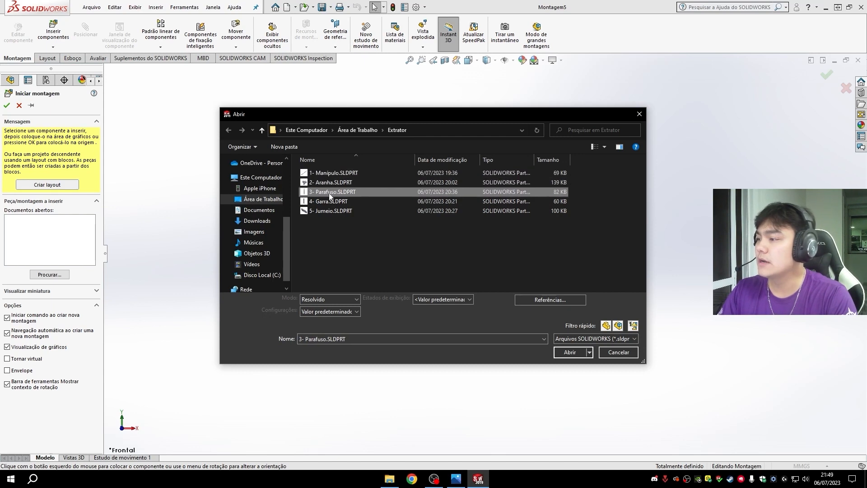
{"action": "left_click", "coordinate": [330, 183]}
{"action": "left_click", "coordinate": [330, 176]}
Insert 2- Aranha.SLDPRT as the first component of the assembly, placing it near the middle of the graphics area
{"action": "left_click", "coordinate": [329, 185]}
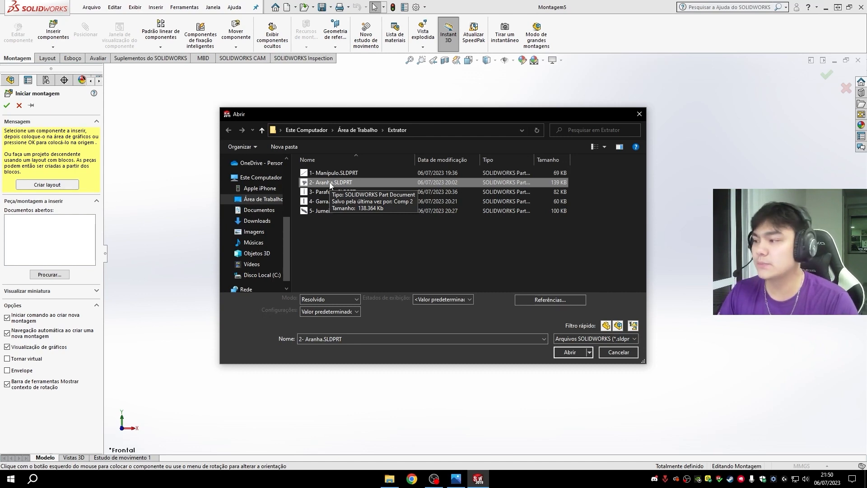
{"action": "left_click", "coordinate": [331, 182]}
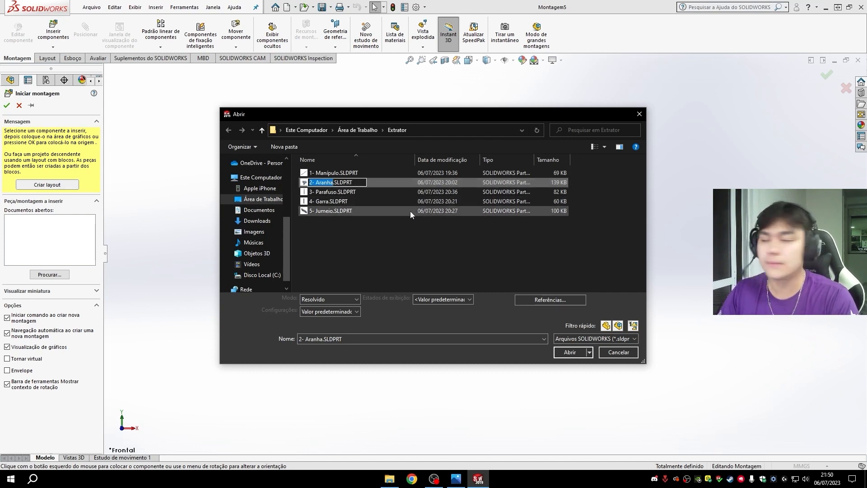
{"action": "left_click", "coordinate": [576, 352]}
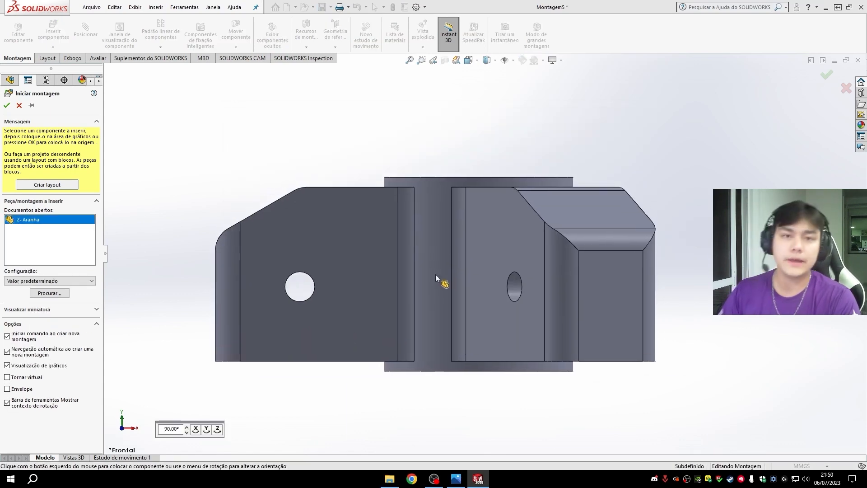
{"action": "left_click", "coordinate": [436, 274]}
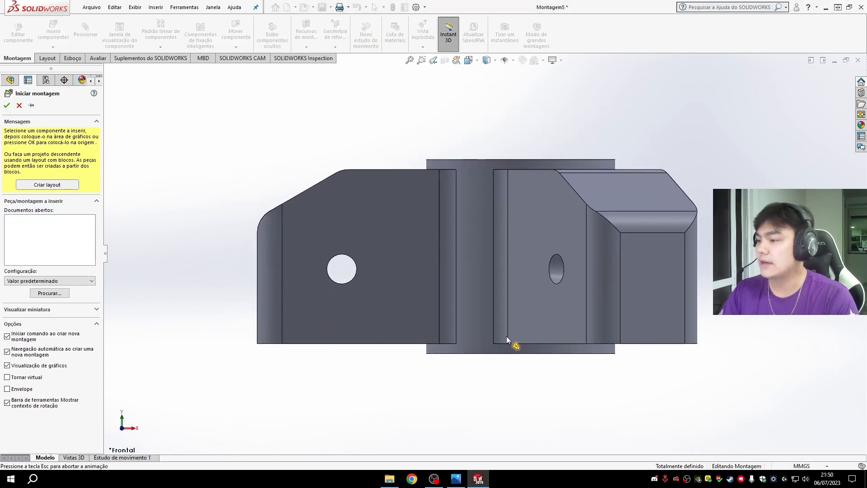
{"action": "key", "text": "ctrl+7"}
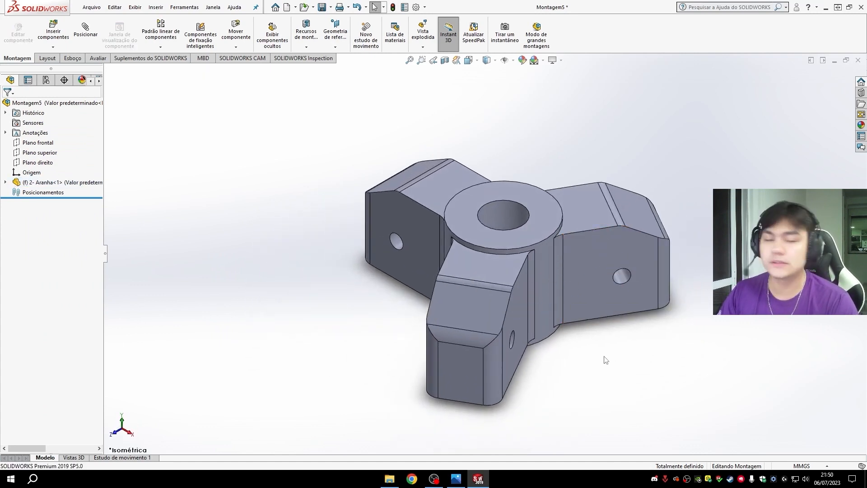
Load the remaining parts for insertion together: 1- Manípulo, 3- Parafuso, 4- Garra and 5- Jumeio
{"action": "left_click", "coordinate": [62, 29]}
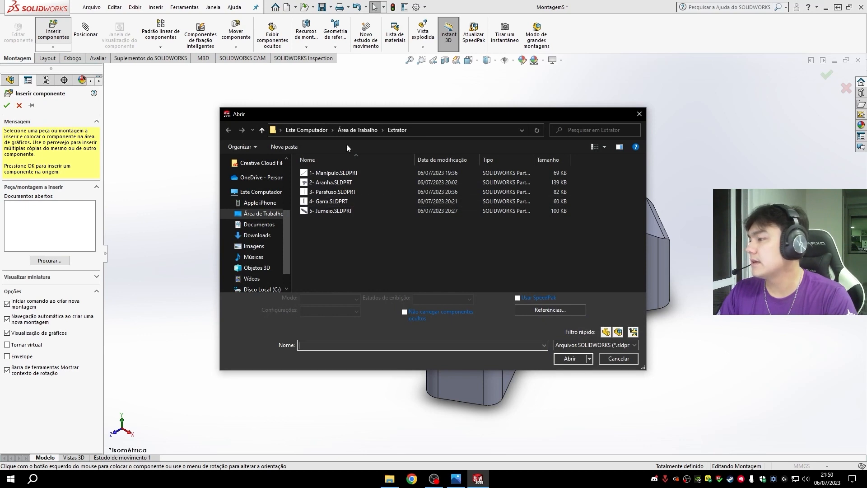
{"action": "left_click", "coordinate": [345, 174]}
{"action": "left_click", "coordinate": [337, 192], "text": "ctrl"}
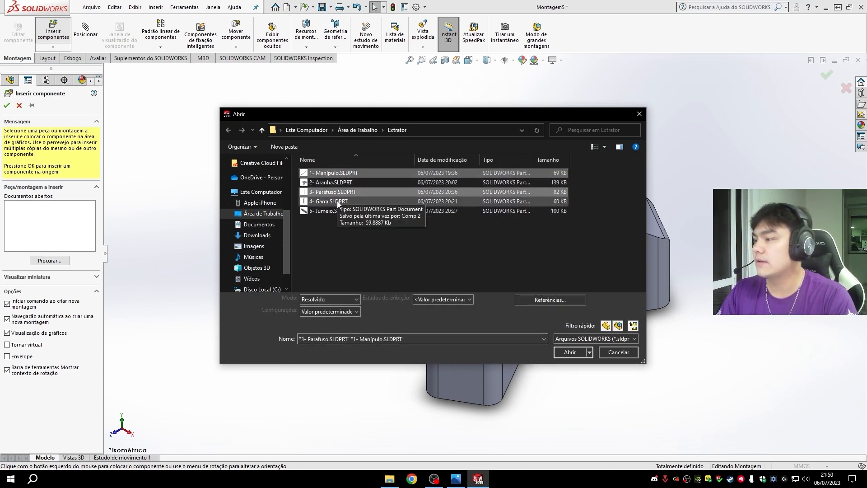
{"action": "left_click", "coordinate": [338, 202], "text": "ctrl"}
{"action": "left_click", "coordinate": [333, 211], "text": "ctrl"}
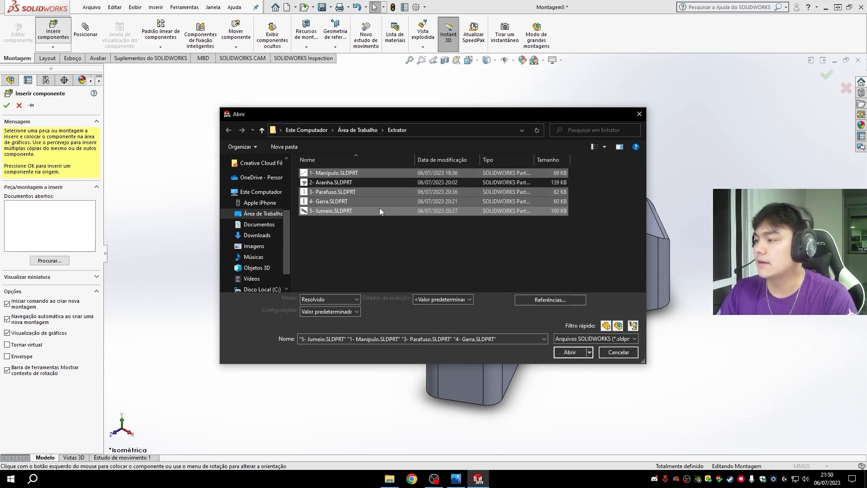
{"action": "left_click", "coordinate": [570, 353]}
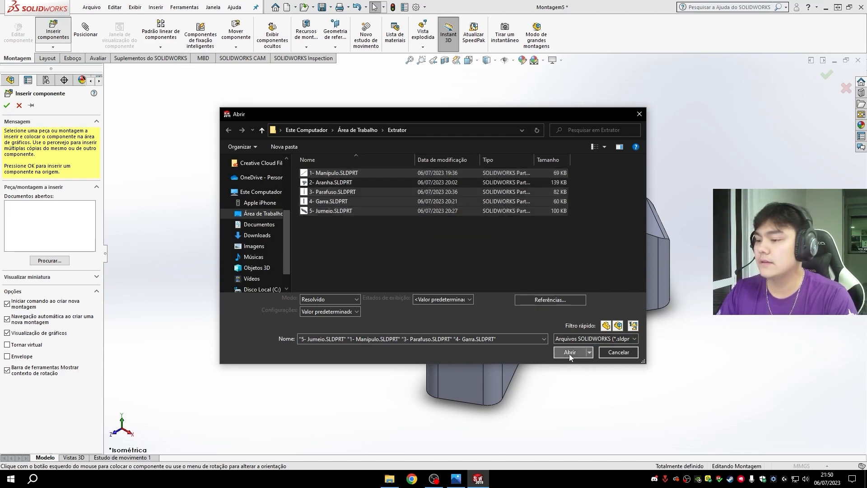
Place the Manípulo and Parafuso on one side of the Aranha, and the Garra and Jumeio on the opposite side
{"action": "scroll", "coordinate": [586, 241], "scroll_direction": "up", "scroll_amount": 5}
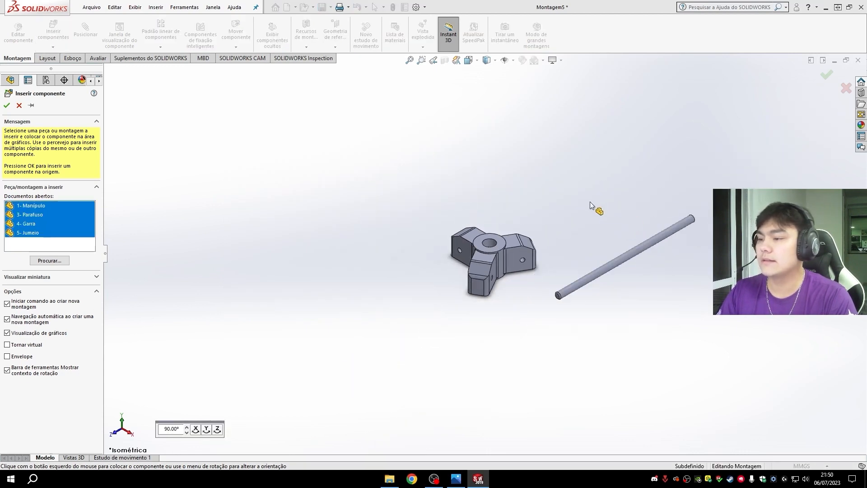
{"action": "scroll", "coordinate": [590, 202], "scroll_direction": "down", "scroll_amount": 2}
{"action": "scroll", "coordinate": [609, 175], "scroll_direction": "up", "scroll_amount": 2}
{"action": "left_click", "coordinate": [596, 177]}
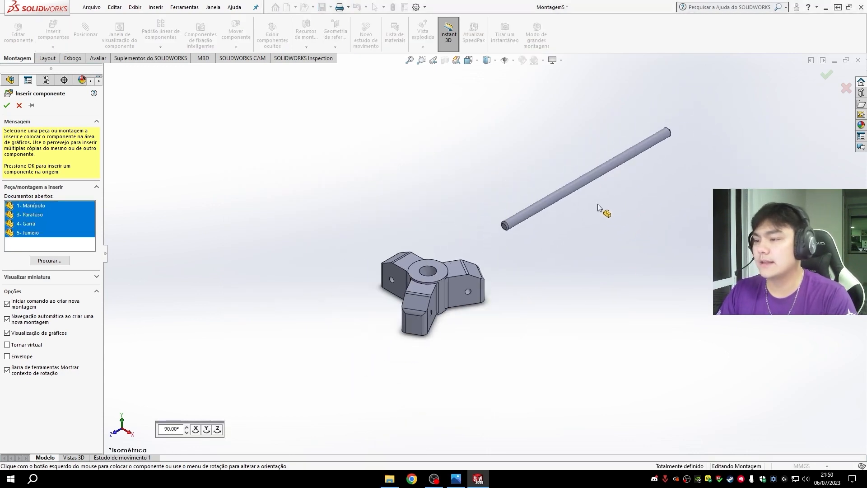
{"action": "left_click", "coordinate": [631, 307]}
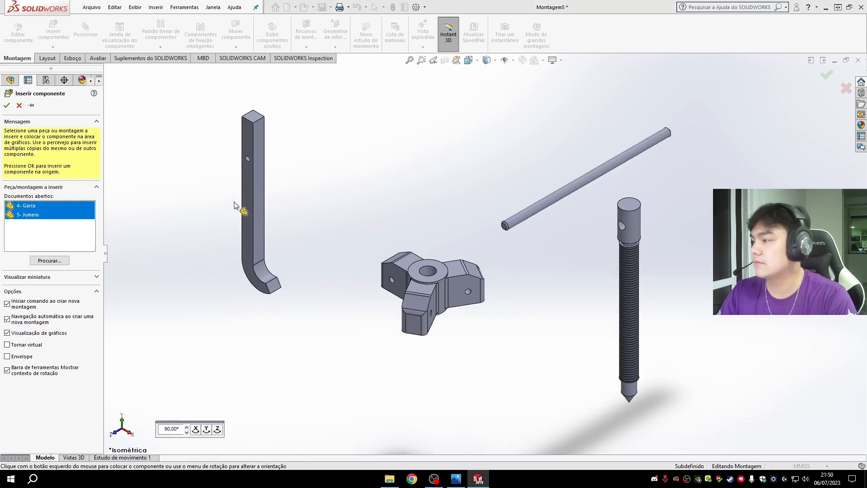
{"action": "left_click", "coordinate": [199, 204]}
{"action": "left_click", "coordinate": [287, 165]}
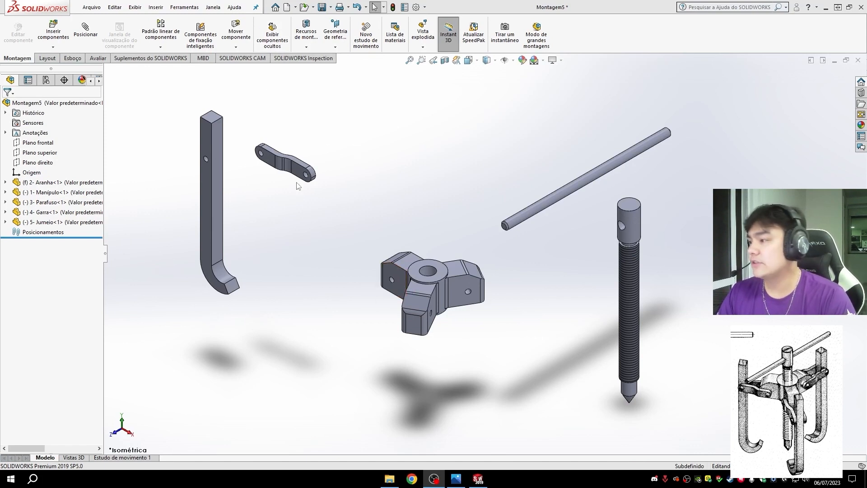
Move the Jumeio and the Garra slightly closer to the Aranha
{"action": "left_click_drag", "start_coordinate": [297, 169], "coordinate": [349, 166]}
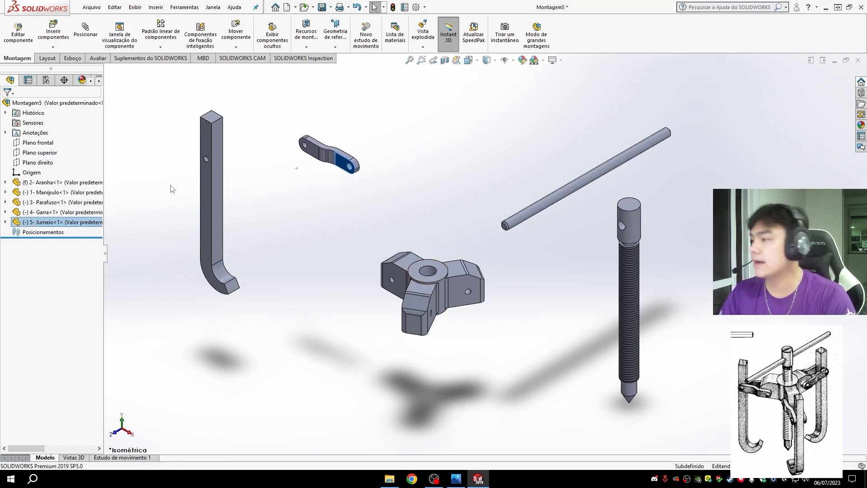
{"action": "left_click_drag", "start_coordinate": [213, 195], "coordinate": [244, 191]}
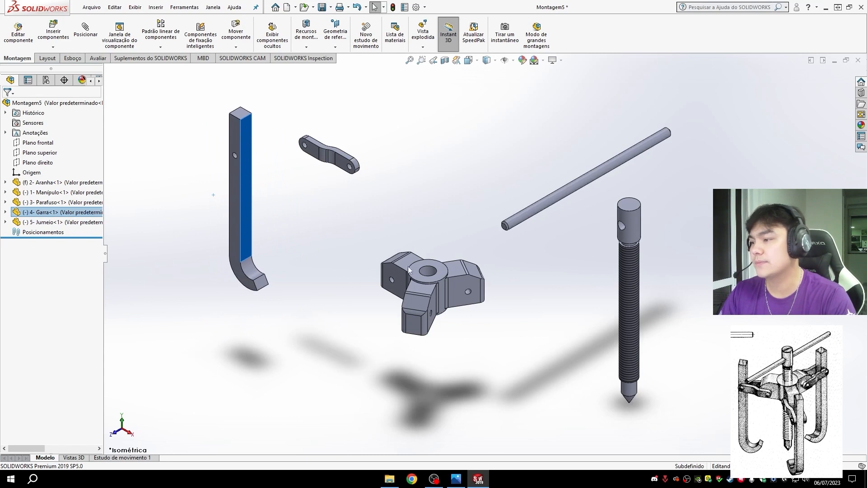
{"action": "left_click", "coordinate": [342, 190]}
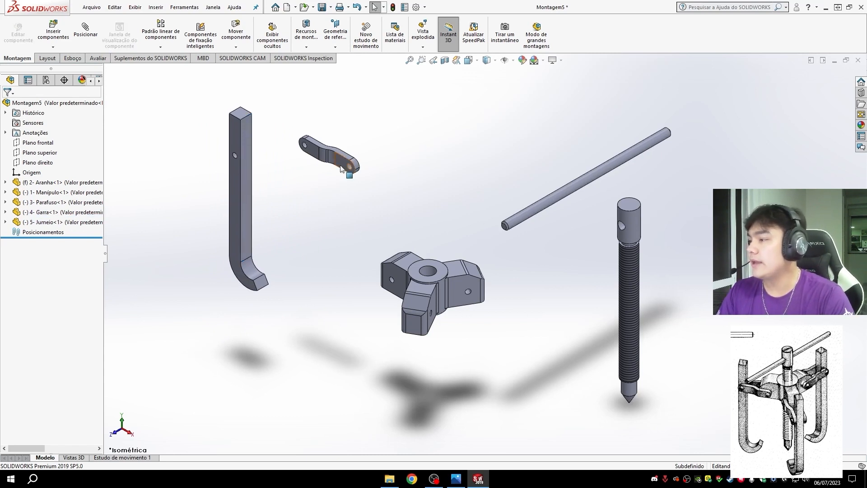
{"action": "left_click", "coordinate": [346, 166]}
{"action": "left_click", "coordinate": [392, 226]}
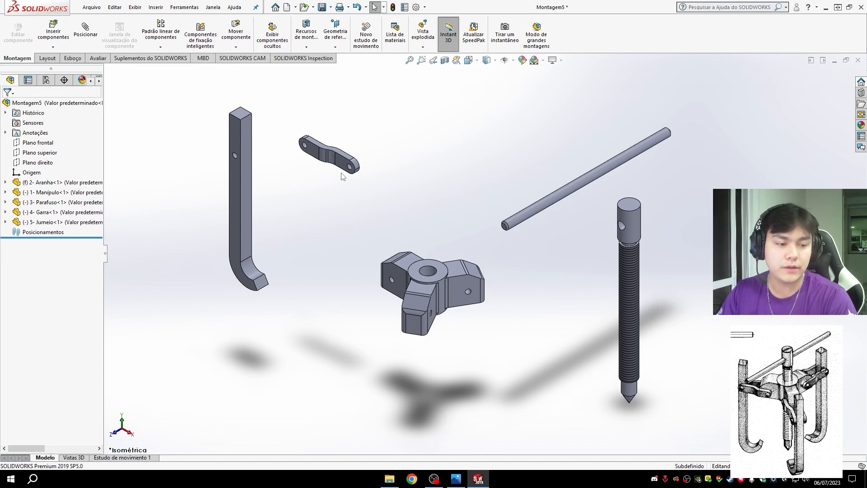
{"action": "left_click", "coordinate": [161, 47]}
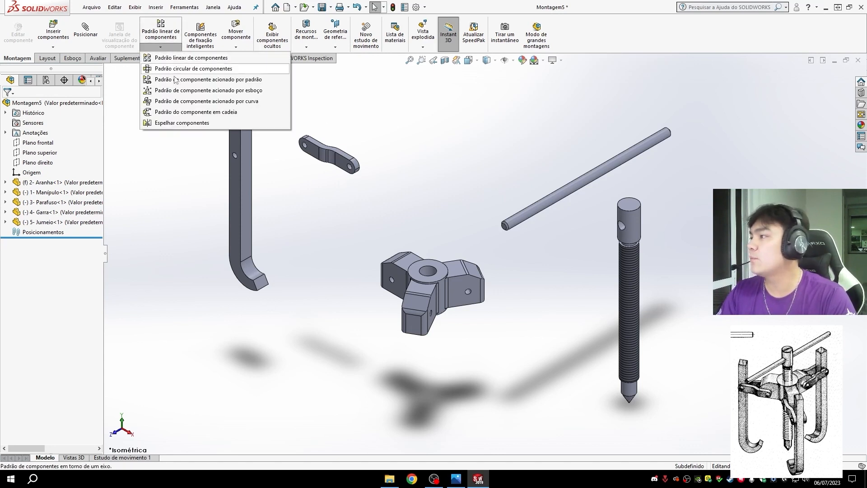
{"action": "left_click", "coordinate": [427, 213]}
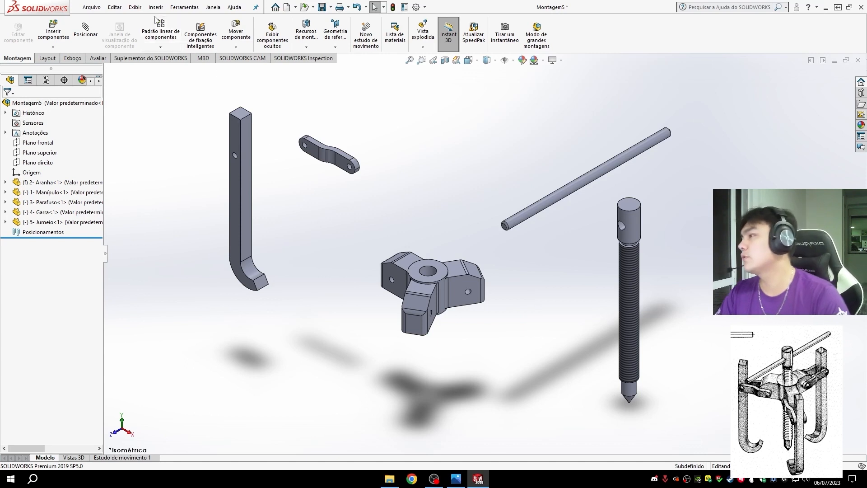
{"action": "left_click", "coordinate": [160, 47]}
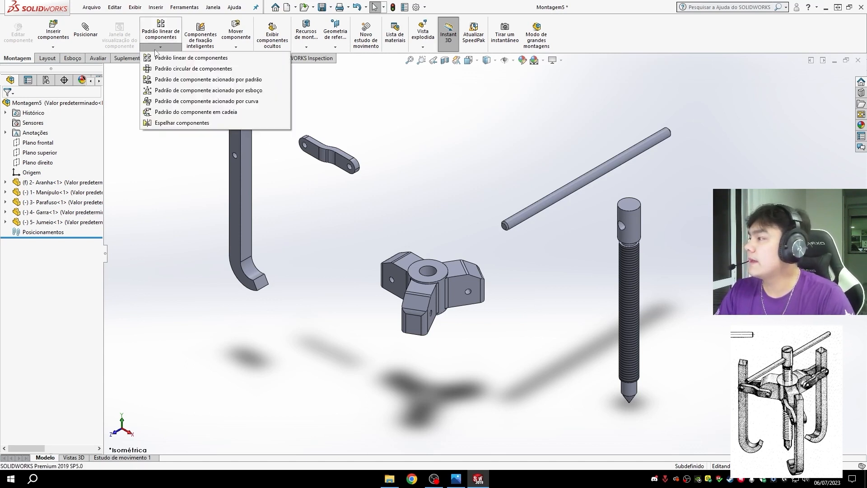
Duplicate the 5- Jumeio component, placing the copy just below the original
{"action": "left_click", "coordinate": [51, 223]}
{"action": "left_click_drag", "start_coordinate": [51, 223], "coordinate": [319, 193], "text": "ctrl"}
{"action": "left_click", "coordinate": [248, 239]}
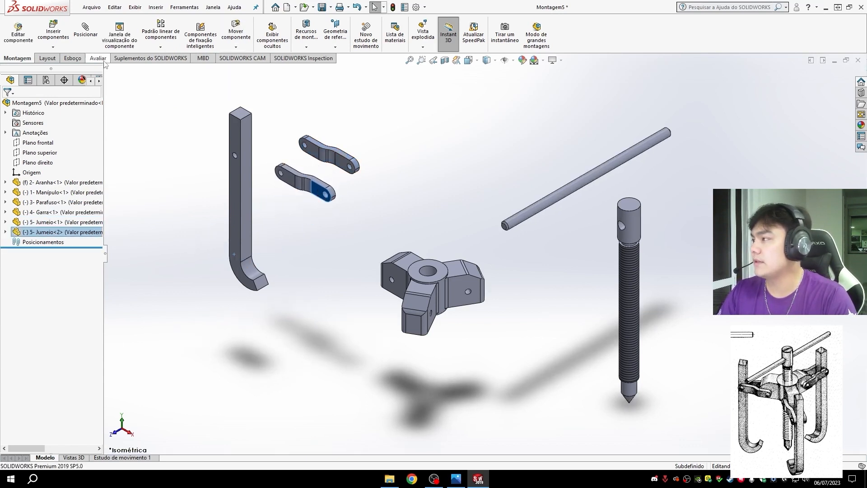
Reposition the second Jumeio with Move Component and Rotate Component so it stands roughly upright below the first one
{"action": "left_click", "coordinate": [236, 47]}
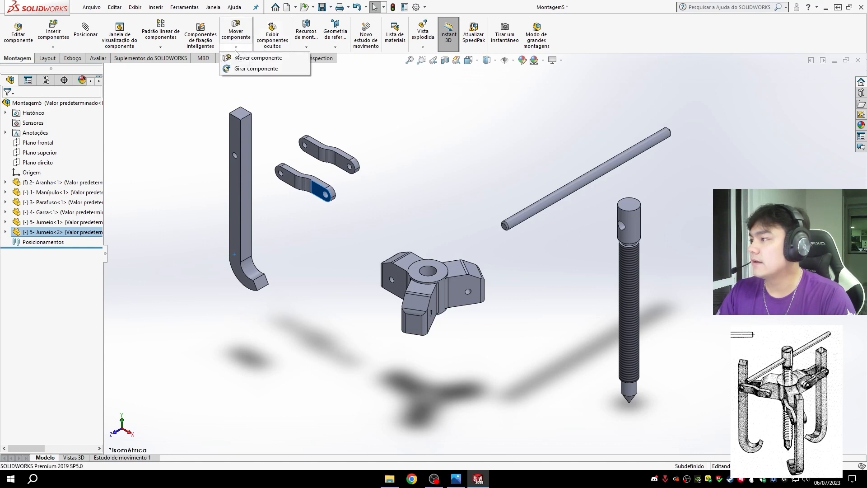
{"action": "left_click", "coordinate": [251, 58]}
{"action": "left_click_drag", "start_coordinate": [310, 184], "coordinate": [271, 174]}
{"action": "left_click", "coordinate": [235, 47]}
{"action": "left_click", "coordinate": [253, 68]}
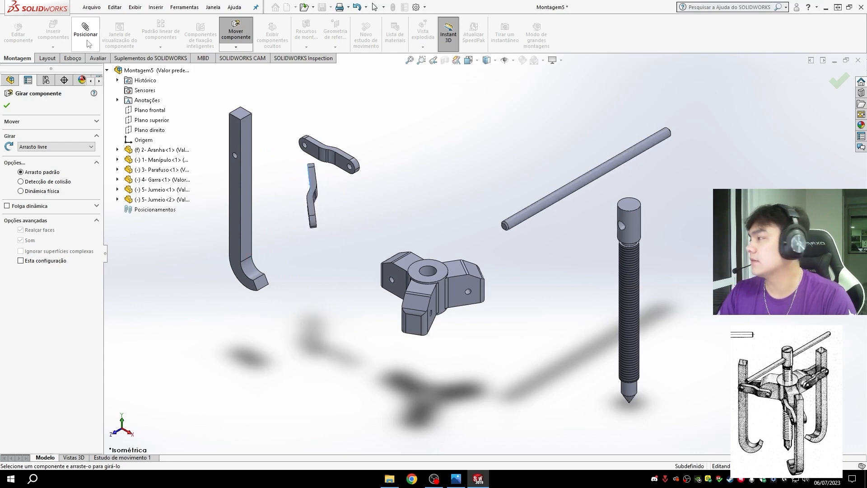
{"action": "left_click", "coordinate": [235, 36]}
{"action": "left_click", "coordinate": [7, 105]}
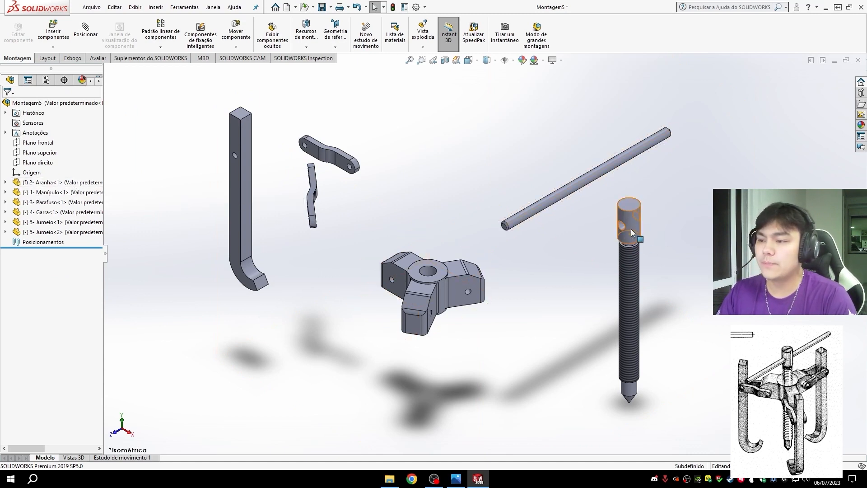
Mate the Manípulo's cylindrical face concentric with the Parafuso's cross hole, and slide the Manípulo to test the fit
{"action": "scroll", "coordinate": [648, 242], "scroll_direction": "up", "scroll_amount": 4}
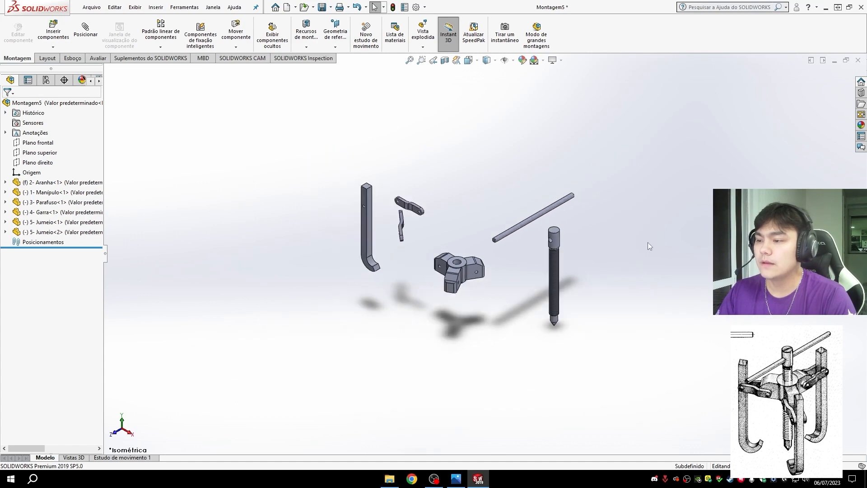
{"action": "scroll", "coordinate": [451, 236], "scroll_direction": "down", "scroll_amount": 3}
{"action": "scroll", "coordinate": [423, 210], "scroll_direction": "down", "scroll_amount": 5}
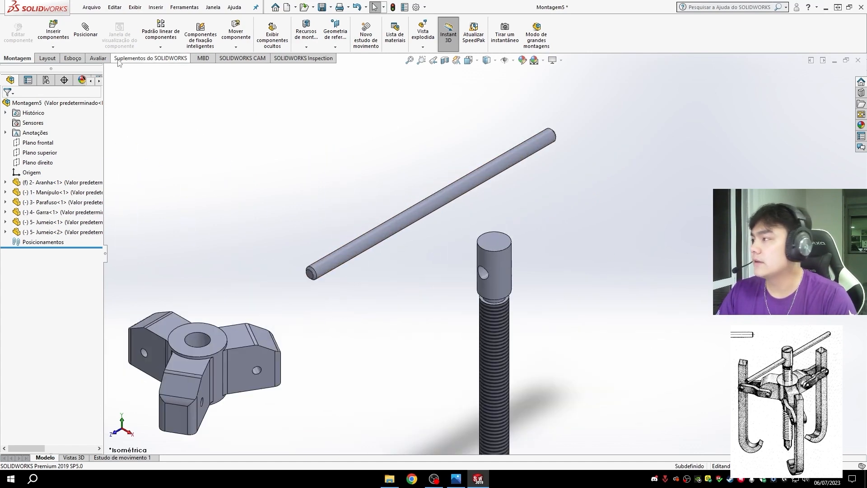
{"action": "left_click", "coordinate": [85, 30]}
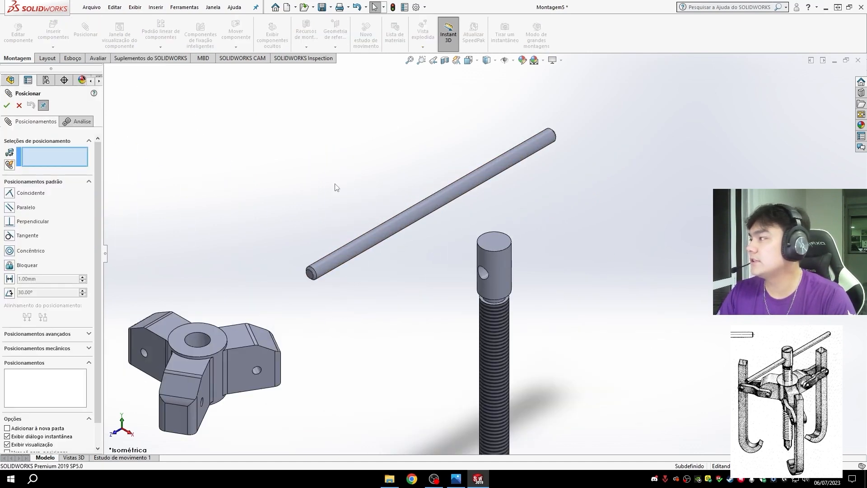
{"action": "scroll", "coordinate": [490, 253], "scroll_direction": "up", "scroll_amount": 2}
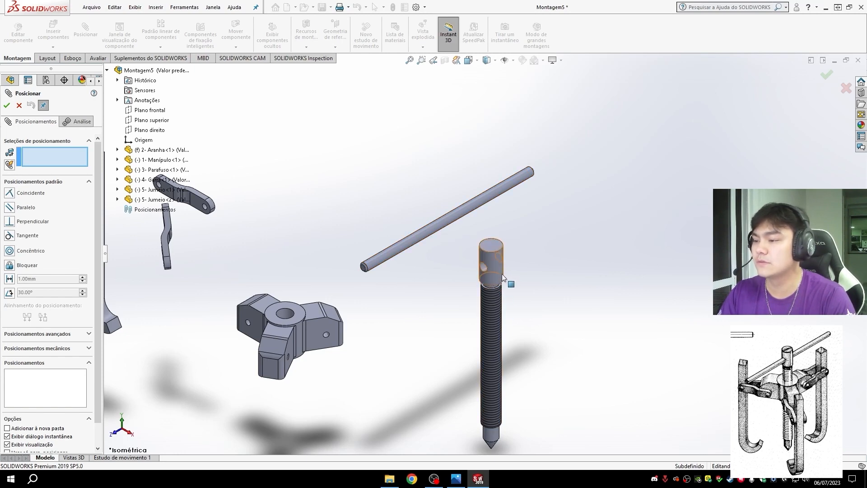
{"action": "scroll", "coordinate": [503, 274], "scroll_direction": "up", "scroll_amount": 3}
{"action": "scroll", "coordinate": [505, 293], "scroll_direction": "down", "scroll_amount": 6}
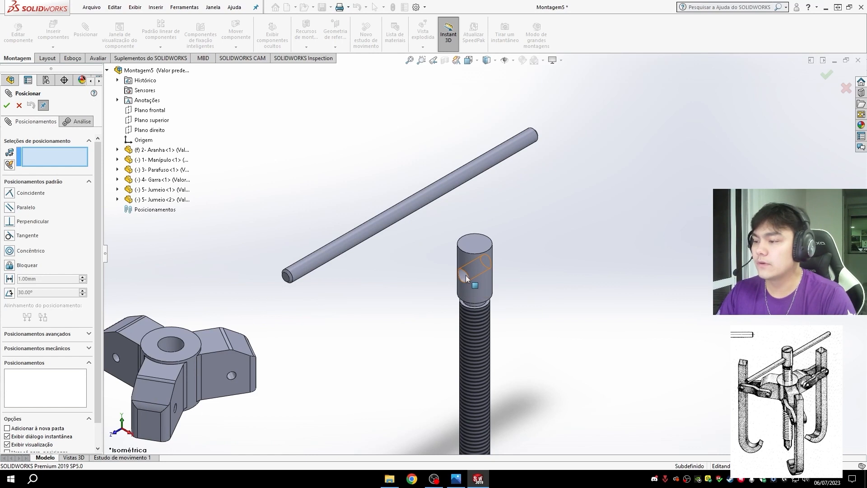
{"action": "scroll", "coordinate": [424, 286], "scroll_direction": "up", "scroll_amount": 4}
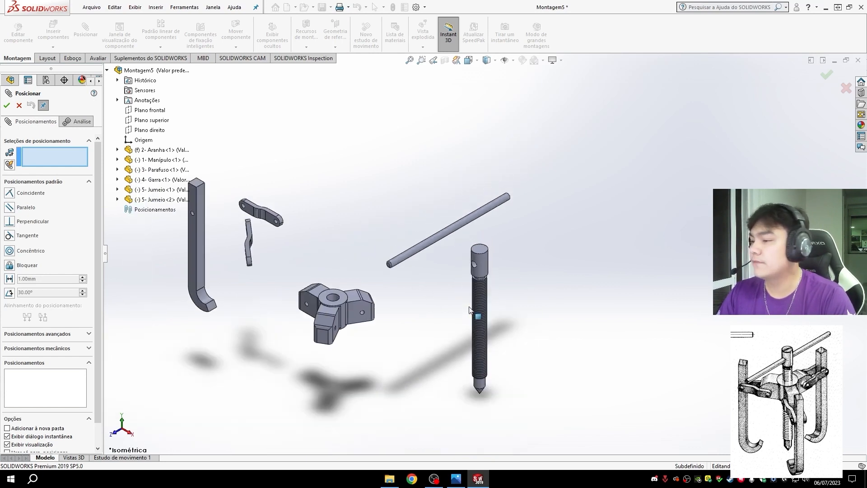
{"action": "scroll", "coordinate": [469, 309], "scroll_direction": "down", "scroll_amount": 3}
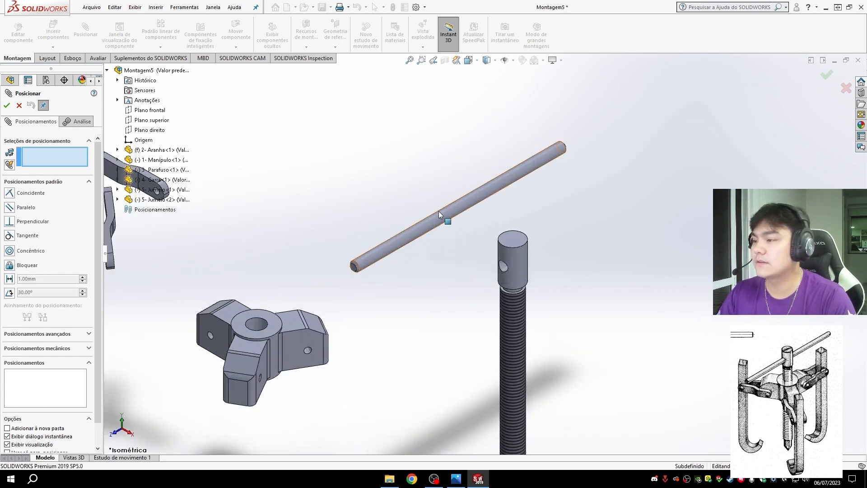
{"action": "left_click", "coordinate": [465, 201]}
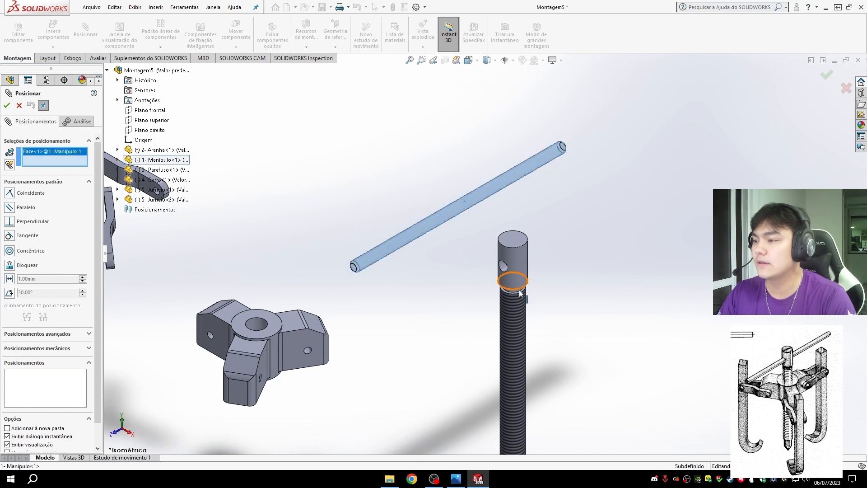
{"action": "left_click", "coordinate": [504, 268]}
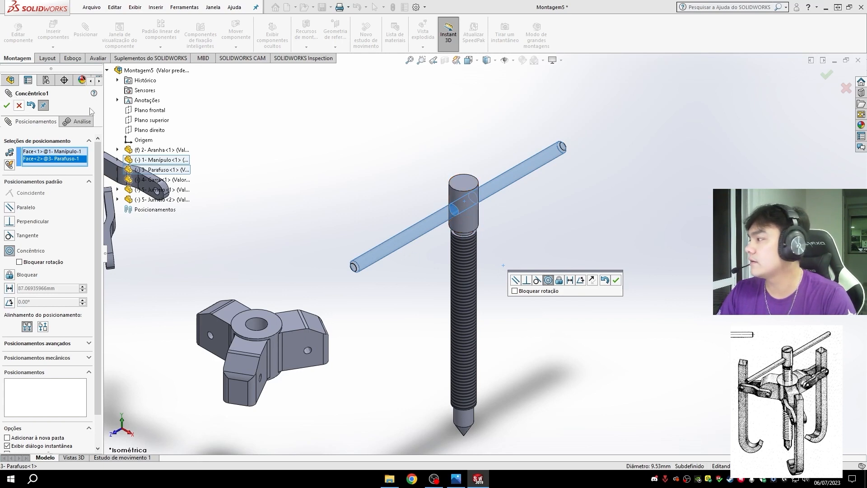
{"action": "left_click", "coordinate": [6, 105]}
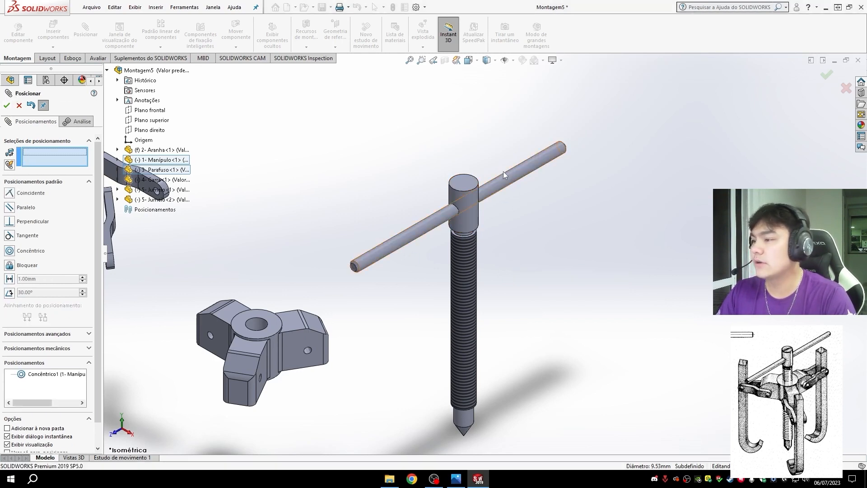
{"action": "left_click_drag", "start_coordinate": [503, 171], "coordinate": [504, 209]}
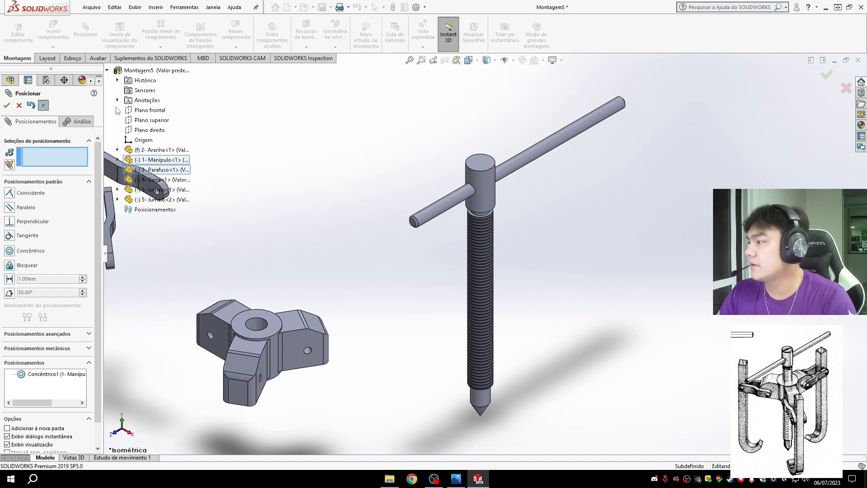
Add a coincident mate between the Manípulo's front plane and the Parafuso's front plane to centre the handle in the screw
{"action": "key", "text": "f"}
{"action": "middle_click_drag", "start_coordinate": [581, 243], "coordinate": [562, 240]}
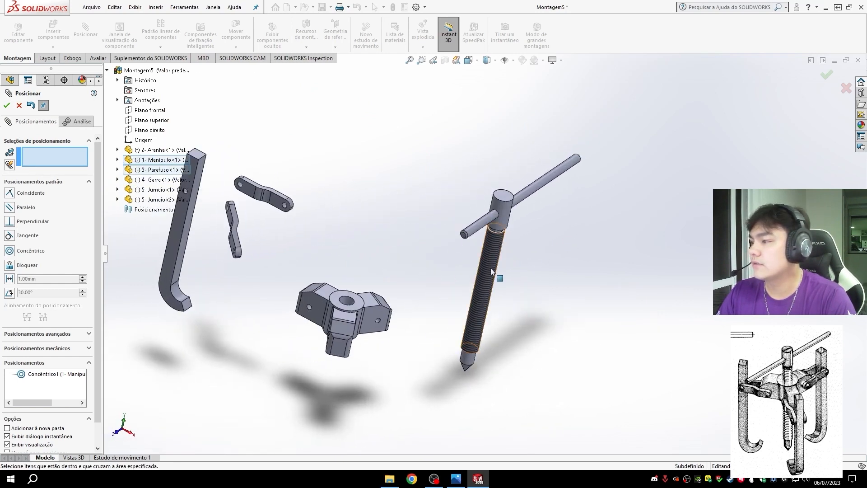
{"action": "scroll", "coordinate": [479, 262], "scroll_direction": "up", "scroll_amount": 3}
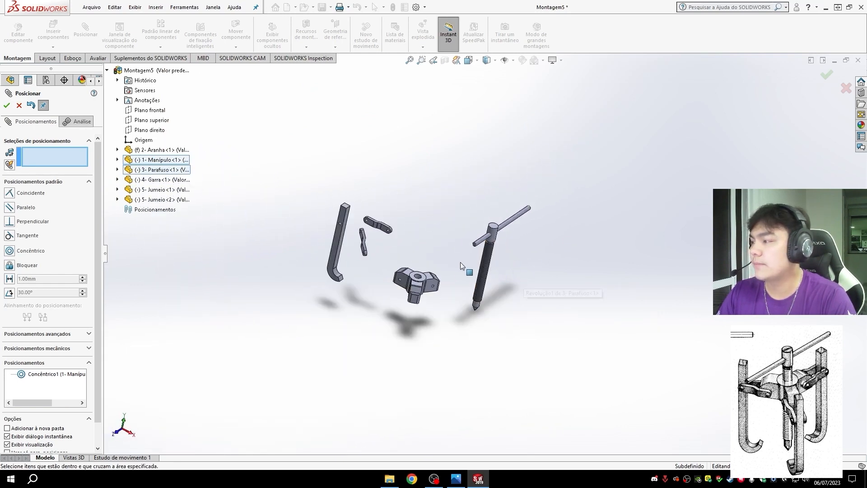
{"action": "left_click", "coordinate": [118, 160]}
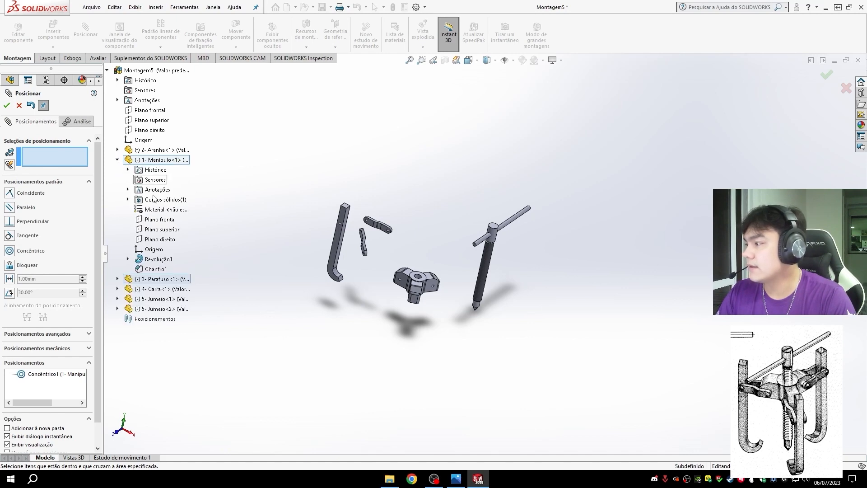
{"action": "left_click", "coordinate": [160, 222]}
{"action": "scroll", "coordinate": [506, 231], "scroll_direction": "down", "scroll_amount": 4}
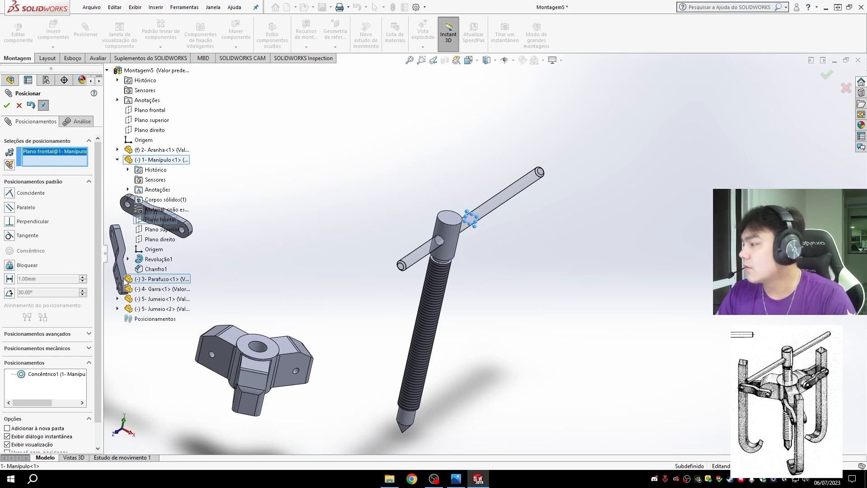
{"action": "left_click", "coordinate": [117, 279]}
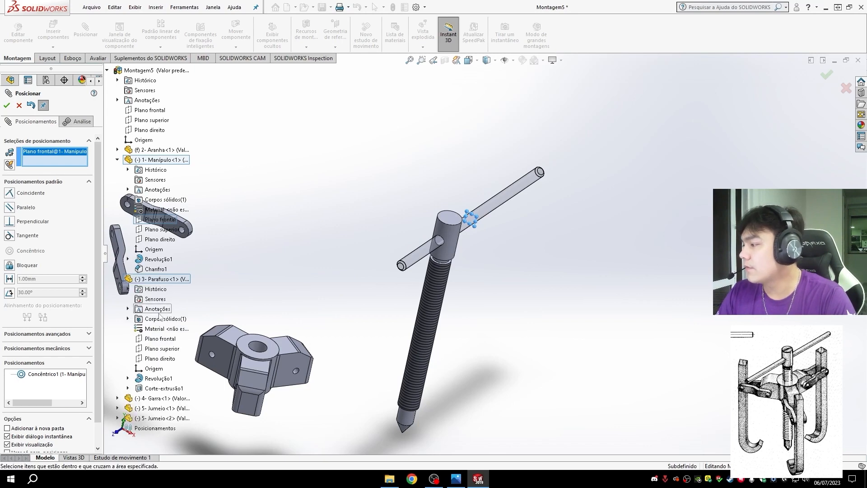
{"action": "left_click", "coordinate": [161, 338]}
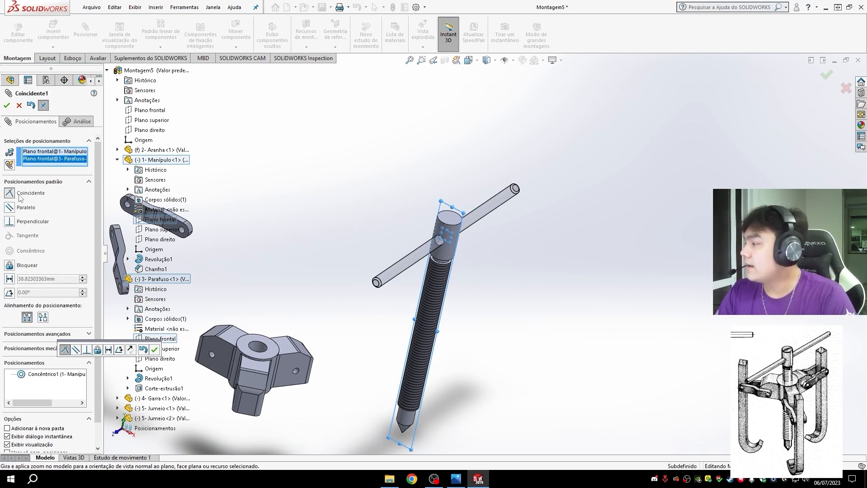
{"action": "middle_click_drag", "start_coordinate": [479, 266], "coordinate": [445, 233]}
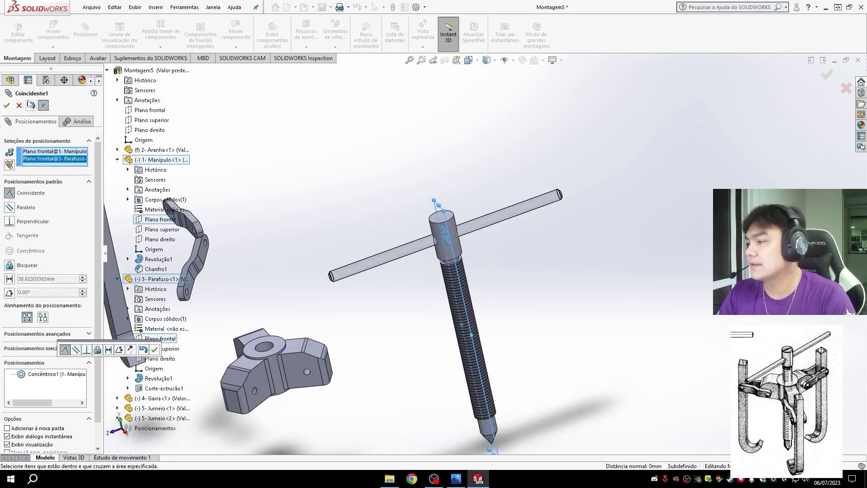
{"action": "key", "text": "Return"}
Swing the joined Manípulo and Parafuso to test their mates, and examine the screw's thread and the Aranha's central hole
{"action": "middle_click_drag", "start_coordinate": [565, 303], "coordinate": [510, 236]}
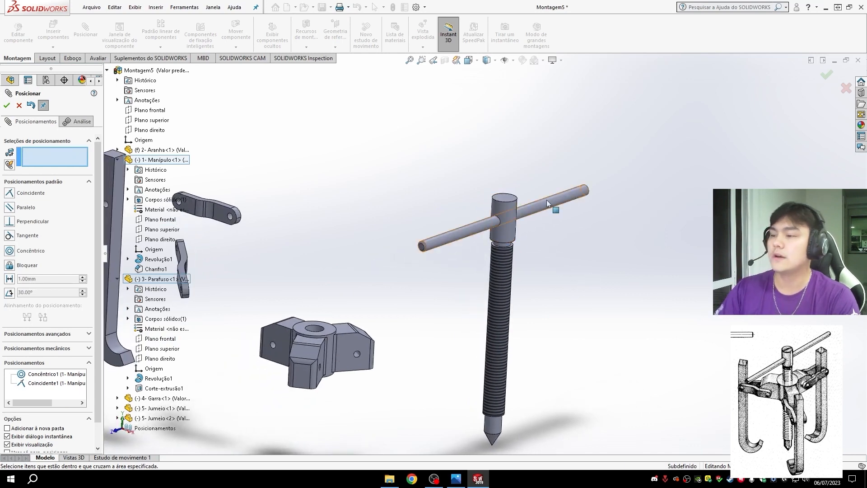
{"action": "left_click_drag", "start_coordinate": [547, 199], "coordinate": [465, 131]}
{"action": "scroll", "coordinate": [522, 238], "scroll_direction": "up", "scroll_amount": 5}
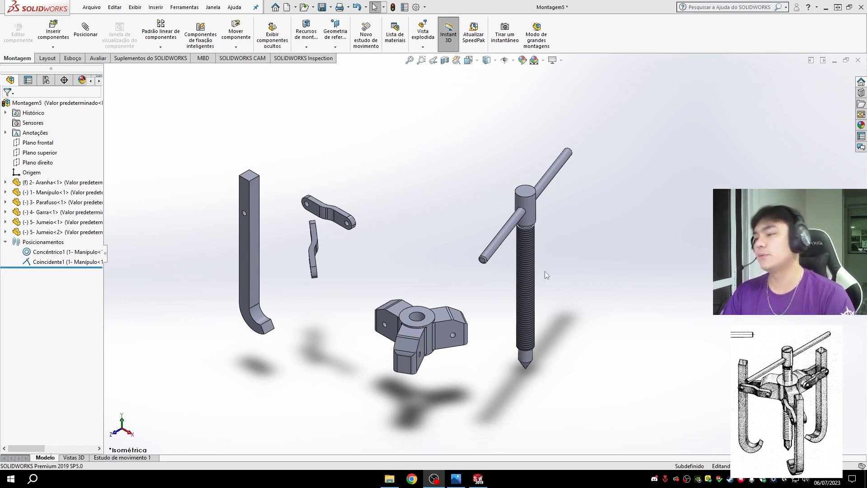
{"action": "scroll", "coordinate": [497, 270], "scroll_direction": "down", "scroll_amount": 2}
{"action": "scroll", "coordinate": [519, 272], "scroll_direction": "down", "scroll_amount": 3}
{"action": "left_click", "coordinate": [519, 272]}
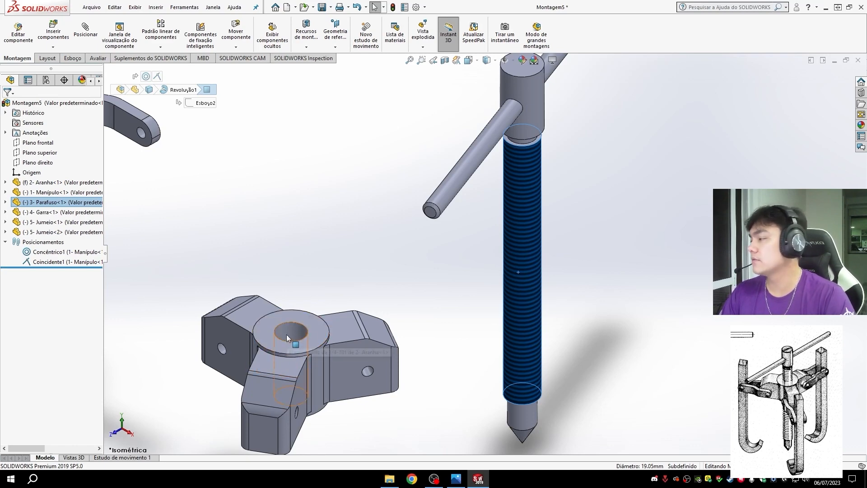
{"action": "scroll", "coordinate": [480, 228], "scroll_direction": "up", "scroll_amount": 4}
{"action": "left_click_drag", "start_coordinate": [460, 229], "coordinate": [486, 214]}
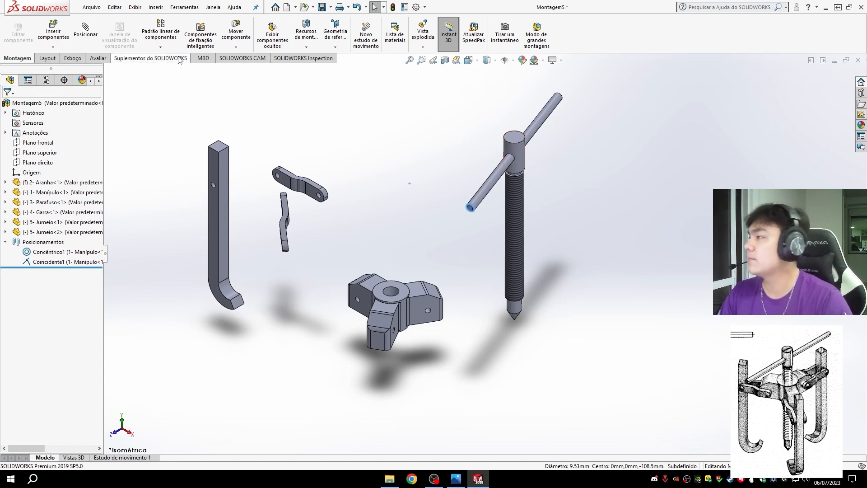
Start a mechanical Screw mate with the preselected handle edge cleared, set to 0.5 revolutions/mm
{"action": "left_click", "coordinate": [87, 35]}
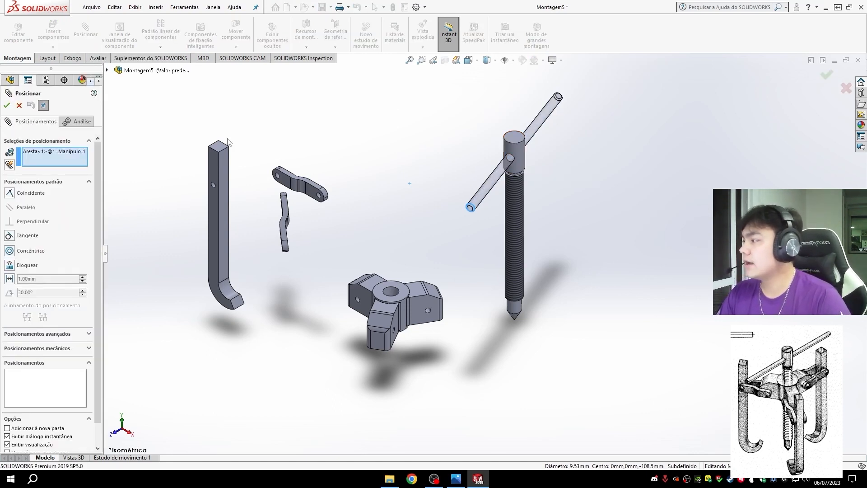
{"action": "left_click", "coordinate": [38, 152]}
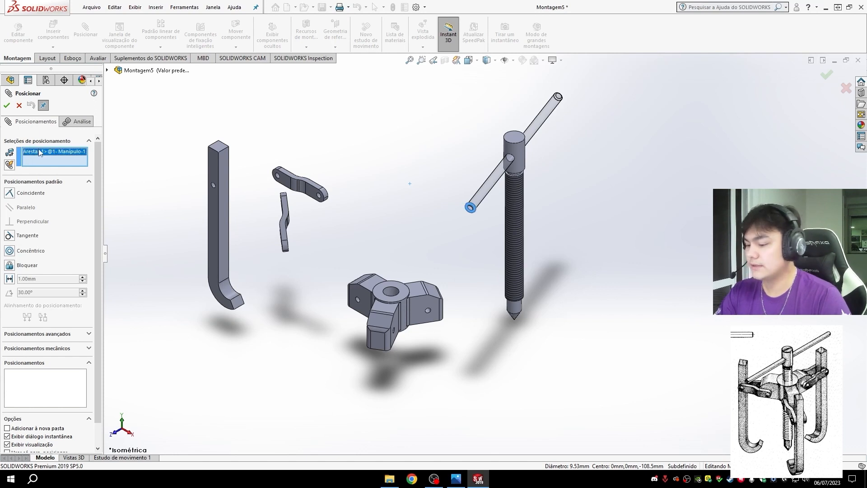
{"action": "key", "text": "Delete"}
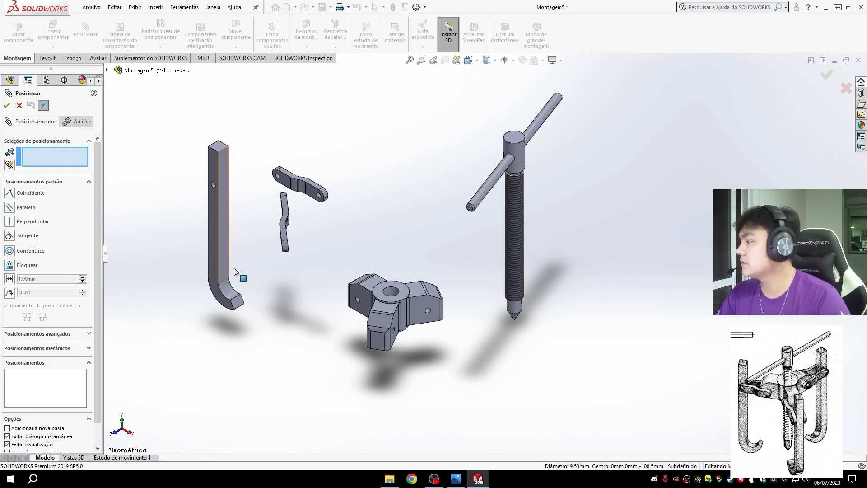
{"action": "scroll", "coordinate": [486, 276], "scroll_direction": "up", "scroll_amount": 1}
{"action": "scroll", "coordinate": [471, 291], "scroll_direction": "down", "scroll_amount": 1}
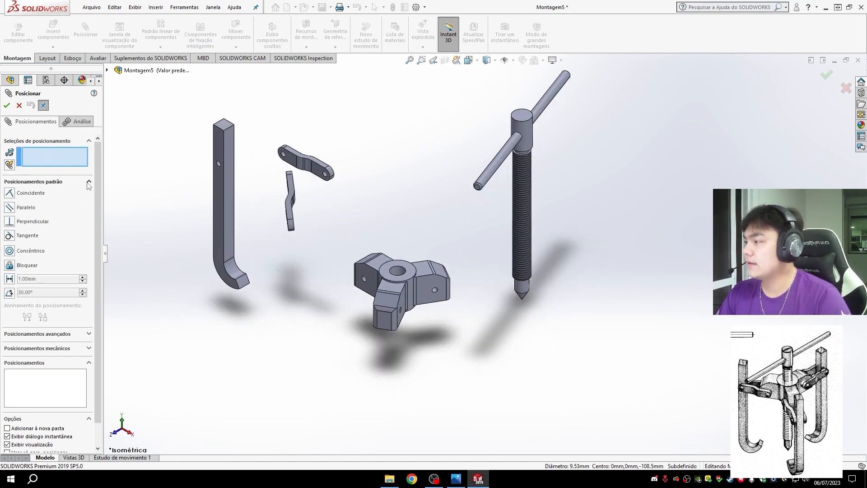
{"action": "left_click", "coordinate": [89, 183]}
{"action": "left_click", "coordinate": [89, 207]}
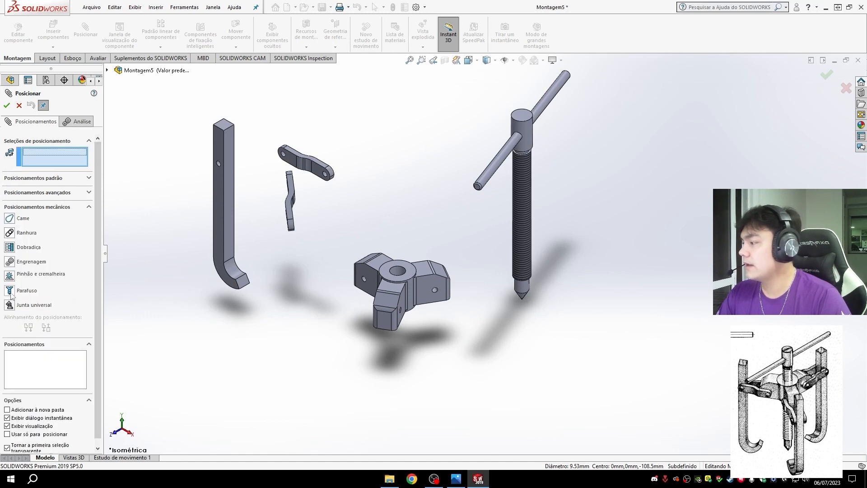
{"action": "left_click", "coordinate": [10, 290]}
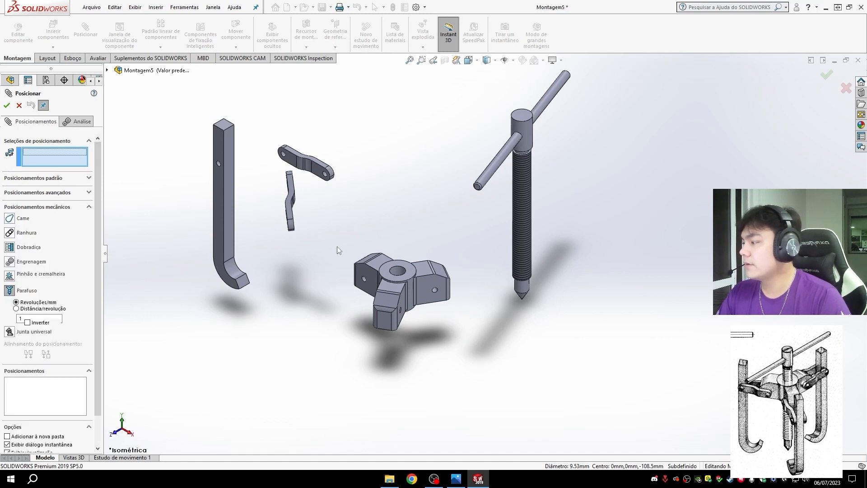
{"action": "left_click", "coordinate": [39, 317]}
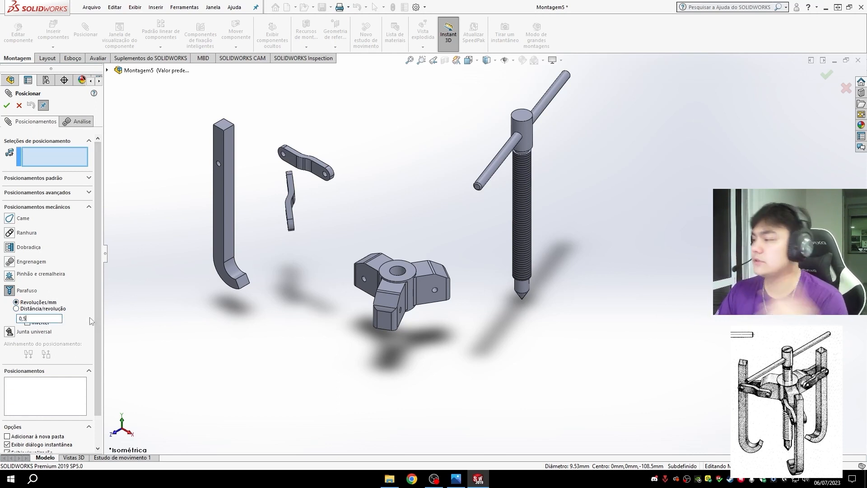
Apply the Screw mate between the Parafuso's threaded face and the Aranha's central hole at 0.5 revolutions/mm
{"action": "left_click", "coordinate": [525, 196]}
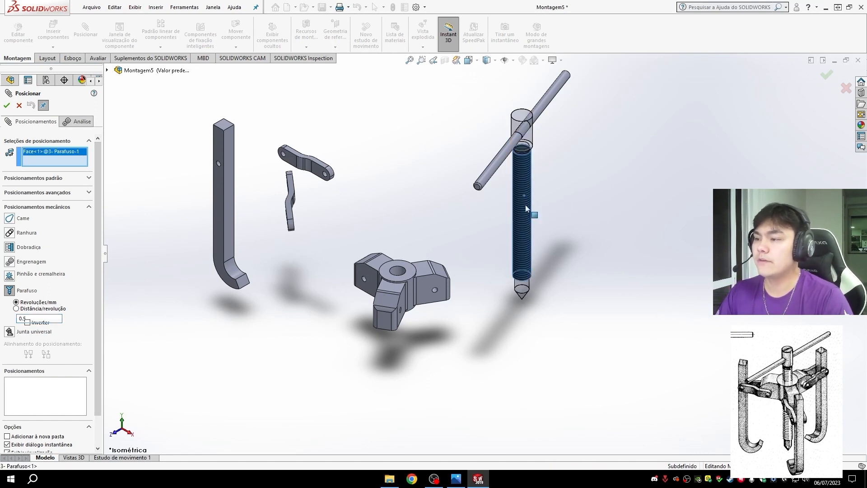
{"action": "scroll", "coordinate": [533, 189], "scroll_direction": "down", "scroll_amount": 3}
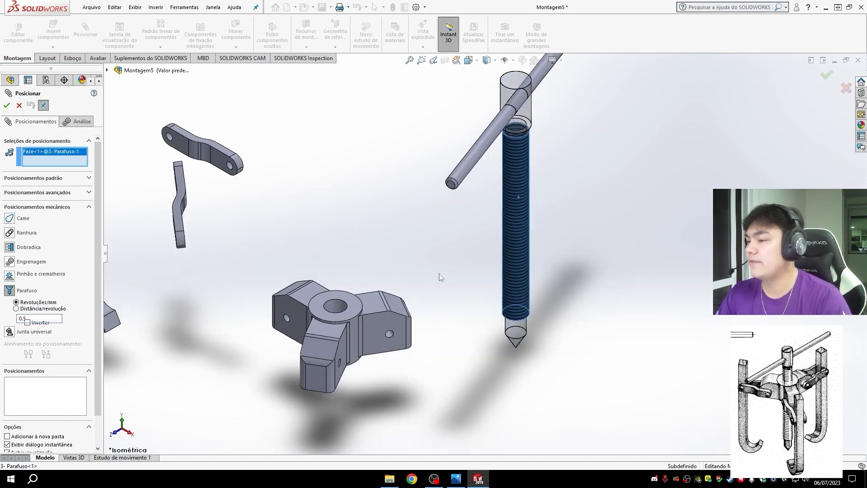
{"action": "left_click", "coordinate": [336, 310]}
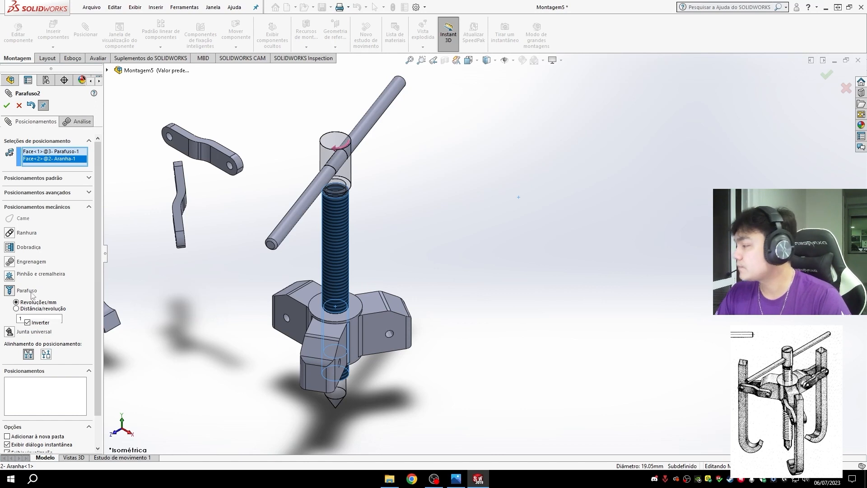
{"action": "left_click", "coordinate": [25, 319]}
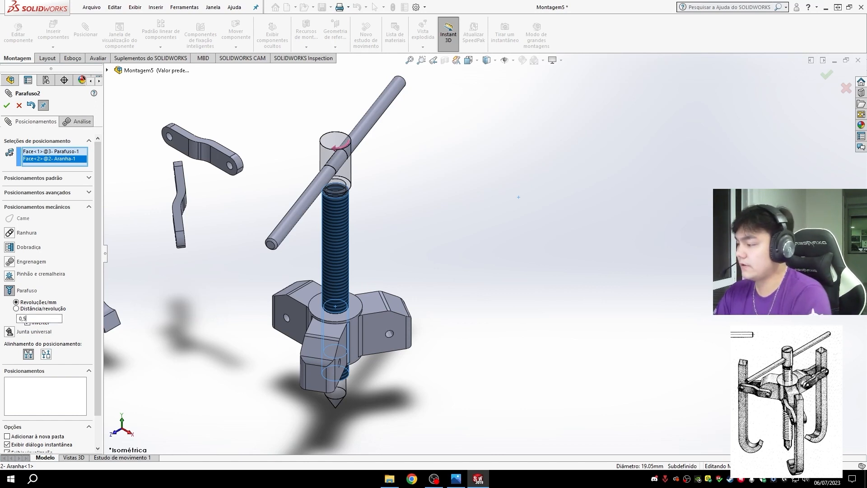
{"action": "left_click", "coordinate": [6, 106]}
Turn the Manípulo around the screw axis to test the Parafuso's travel through the Aranha
{"action": "left_click_drag", "start_coordinate": [281, 233], "coordinate": [469, 254]}
{"action": "scroll", "coordinate": [470, 254], "scroll_direction": "up", "scroll_amount": 2}
{"action": "scroll", "coordinate": [385, 308], "scroll_direction": "down", "scroll_amount": 2}
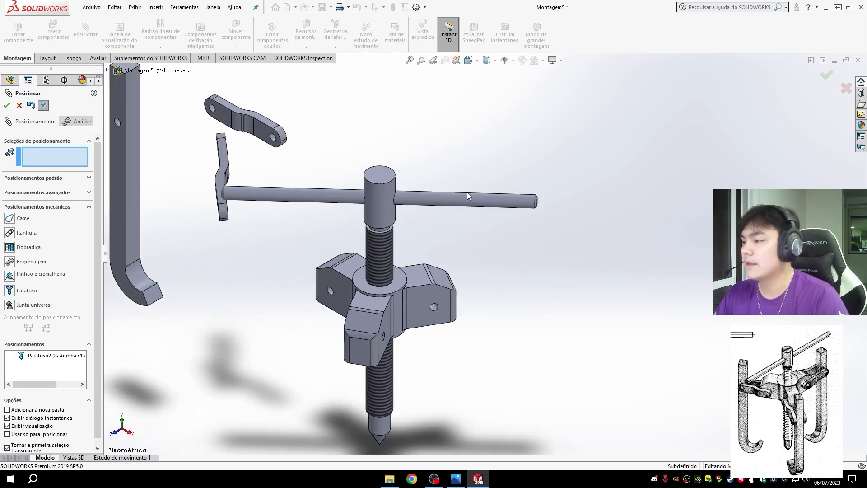
{"action": "left_click_drag", "start_coordinate": [467, 195], "coordinate": [493, 156]}
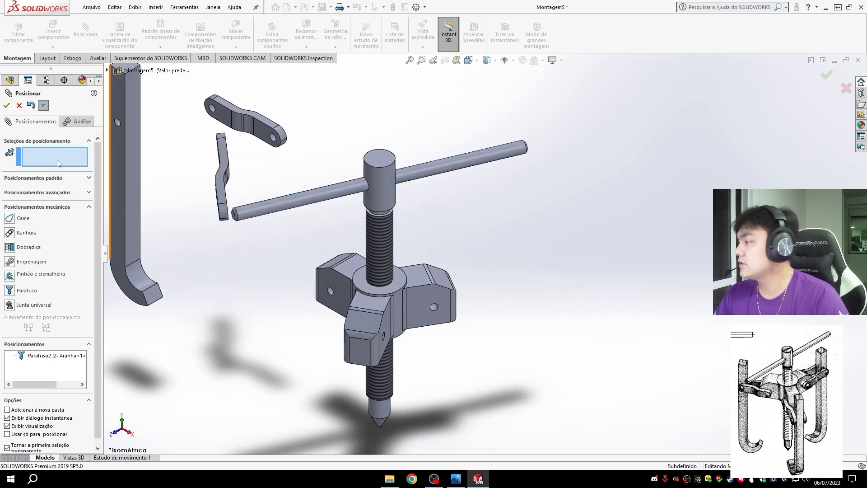
Start an advanced Distance mate between the top face of the Aranha's hub and the underside of the Parafuso's head
{"action": "left_click", "coordinate": [80, 208]}
{"action": "left_click", "coordinate": [89, 193]}
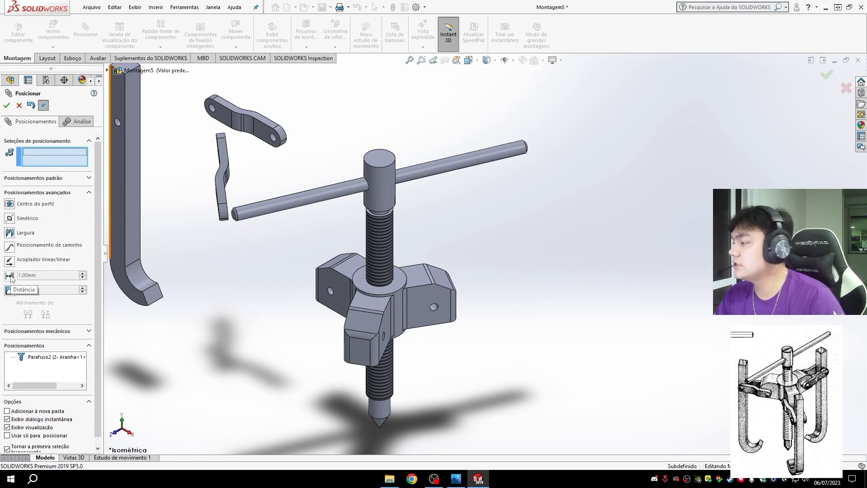
{"action": "left_click", "coordinate": [9, 276]}
{"action": "scroll", "coordinate": [412, 244], "scroll_direction": "up", "scroll_amount": 1}
{"action": "scroll", "coordinate": [410, 241], "scroll_direction": "down", "scroll_amount": 5}
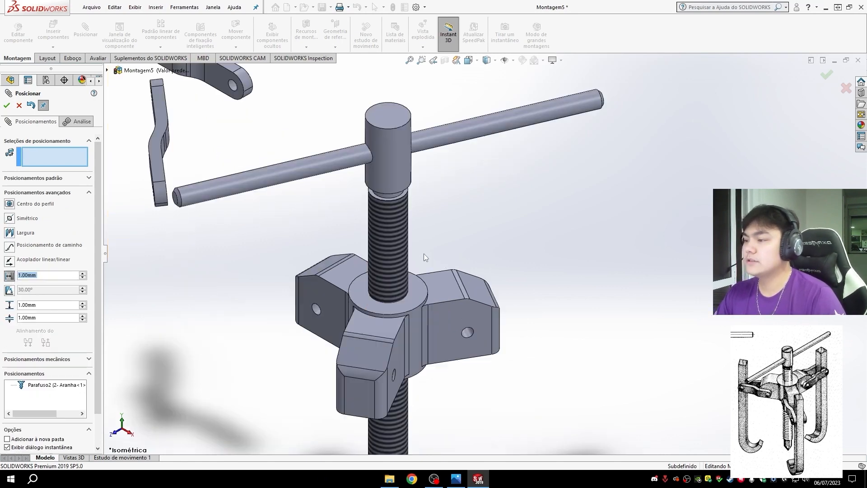
{"action": "left_click", "coordinate": [414, 325]}
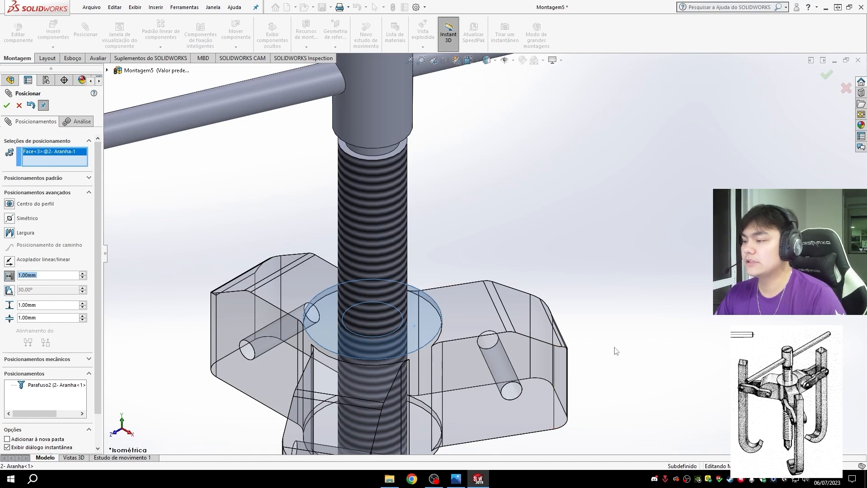
{"action": "middle_click_drag", "start_coordinate": [616, 351], "coordinate": [573, 108]}
{"action": "left_click", "coordinate": [406, 140]}
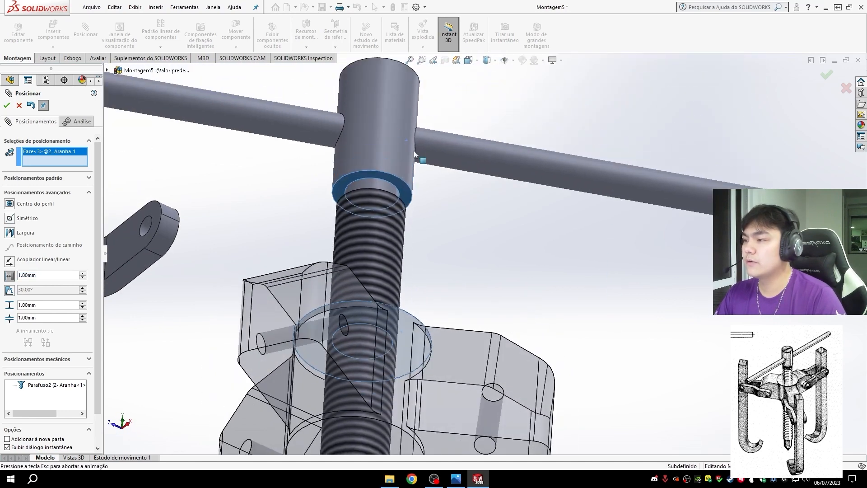
{"action": "middle_click_drag", "start_coordinate": [414, 151], "coordinate": [447, 386]}
{"action": "scroll", "coordinate": [446, 384], "scroll_direction": "up", "scroll_amount": 6}
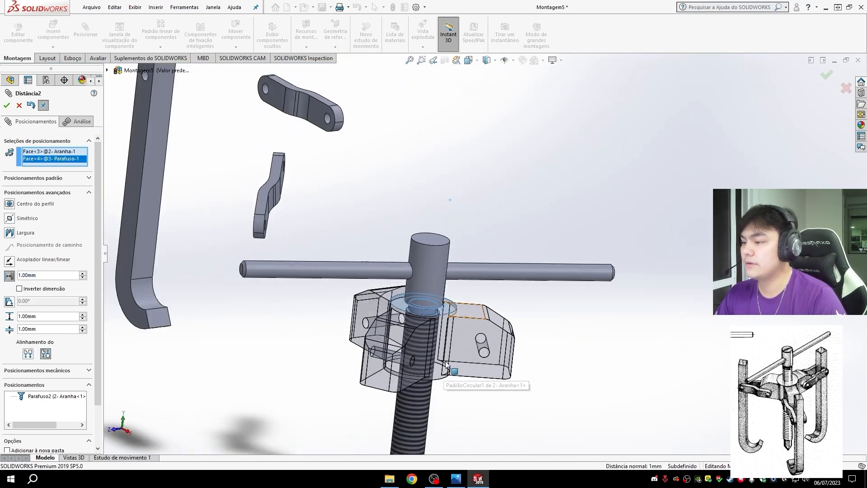
{"action": "scroll", "coordinate": [468, 313], "scroll_direction": "down", "scroll_amount": 4}
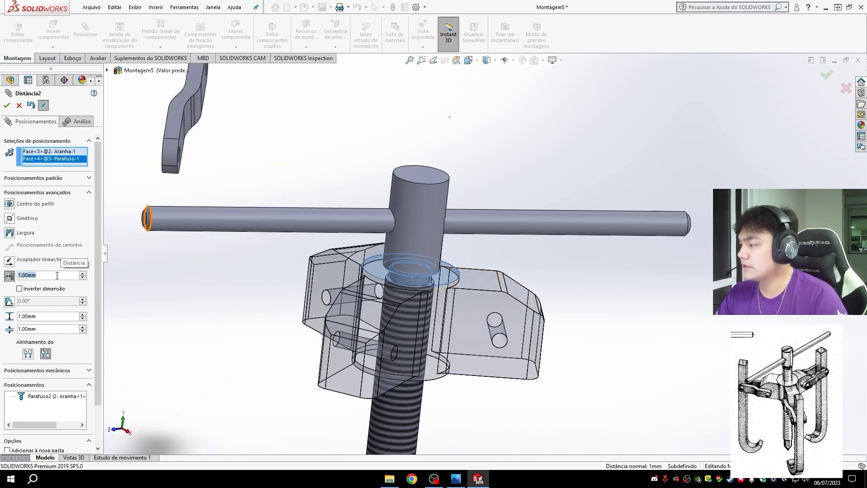
Set the mate distance to 0 mm with a maximum of 100 mm, and apply the limit distance mate
{"action": "type", "text": "0"}
{"action": "key", "text": "Return"}
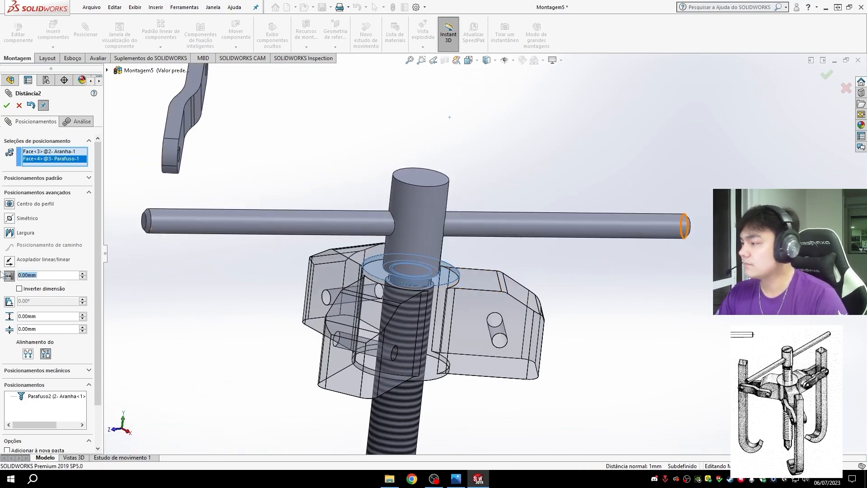
{"action": "scroll", "coordinate": [184, 293], "scroll_direction": "up", "scroll_amount": 5}
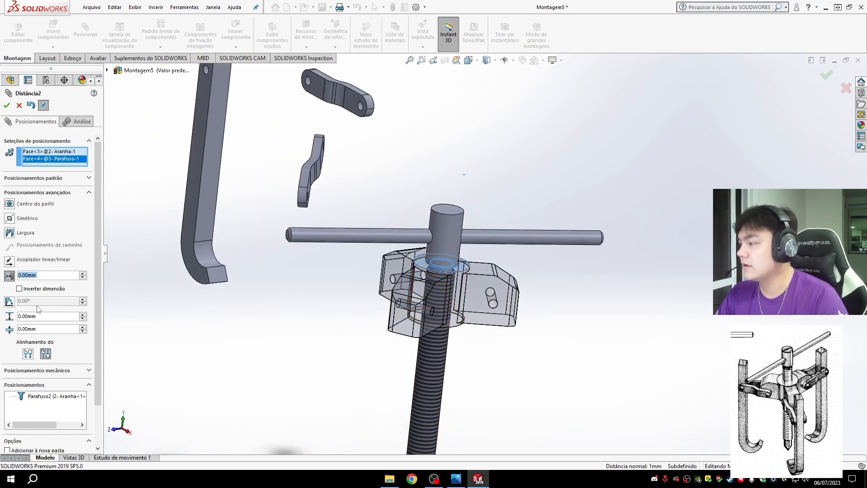
{"action": "left_click", "coordinate": [41, 316]}
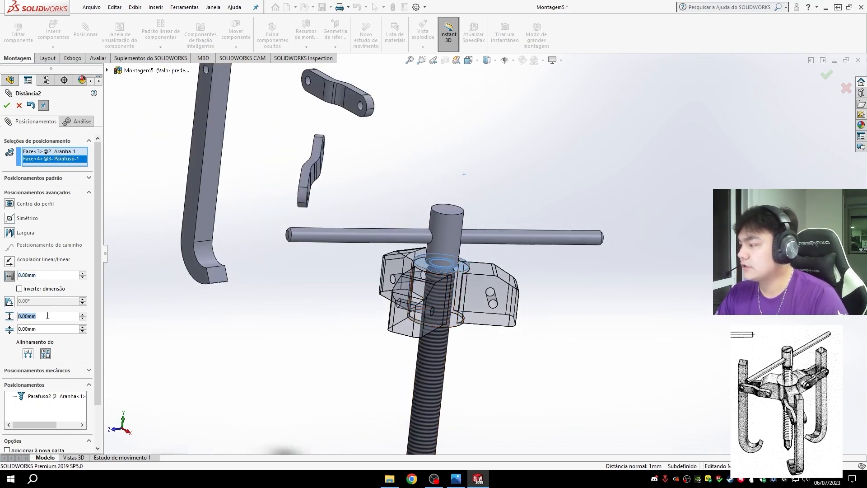
{"action": "key", "text": "BackSpace"}
{"action": "type", "text": "100"}
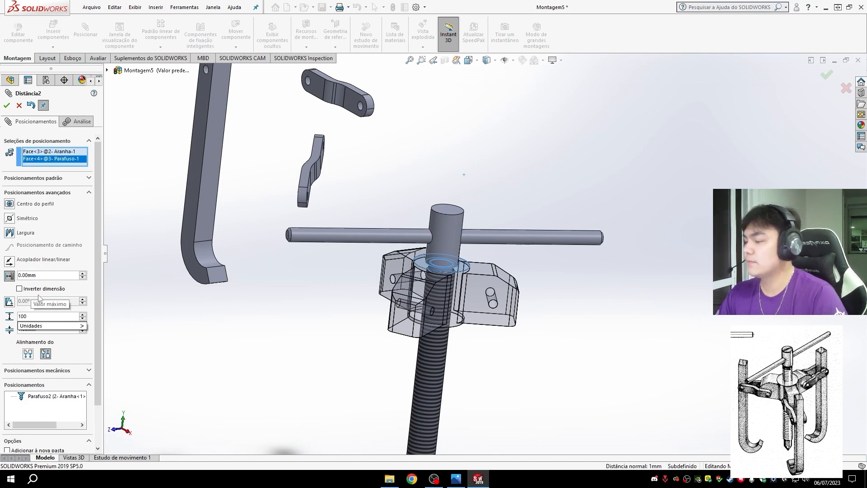
{"action": "key", "text": "Return"}
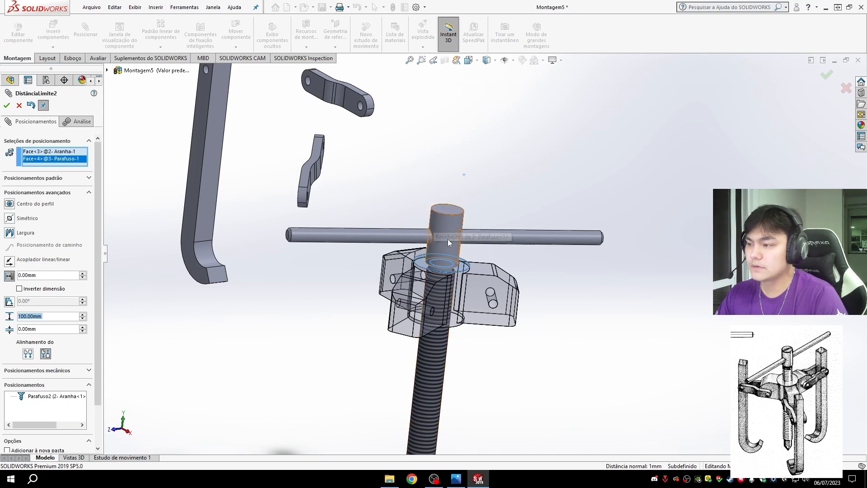
{"action": "scroll", "coordinate": [483, 254], "scroll_direction": "up", "scroll_amount": 1}
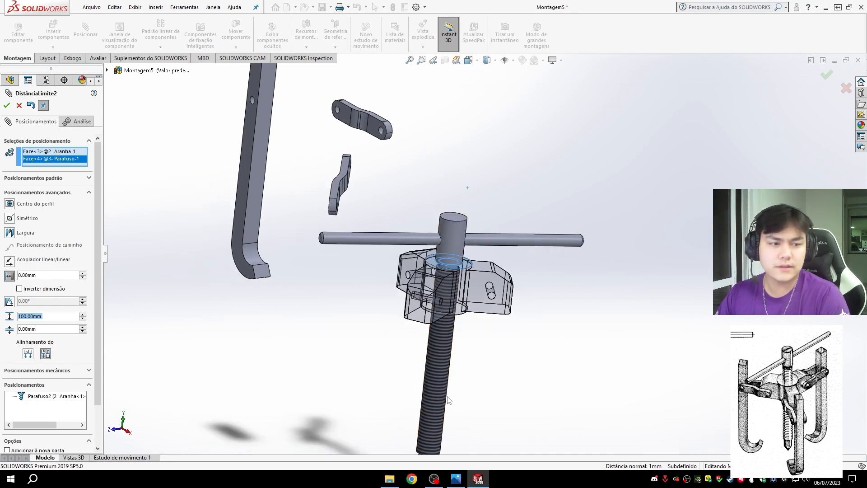
{"action": "scroll", "coordinate": [449, 400], "scroll_direction": "down", "scroll_amount": 2}
{"action": "scroll", "coordinate": [451, 268], "scroll_direction": "up", "scroll_amount": 3}
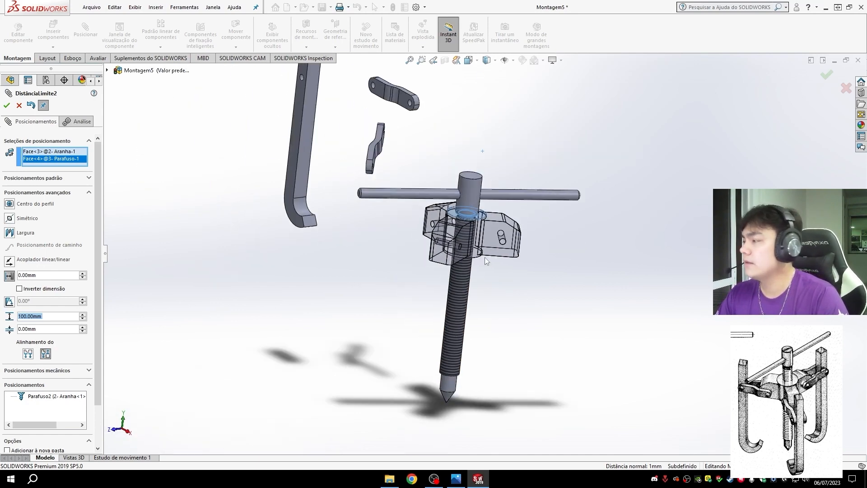
{"action": "left_click", "coordinate": [7, 107]}
Turn the Manípulo to test the Parafuso's limited travel, and inspect the Aranha before returning to the isometric view
{"action": "scroll", "coordinate": [565, 235], "scroll_direction": "up", "scroll_amount": 3}
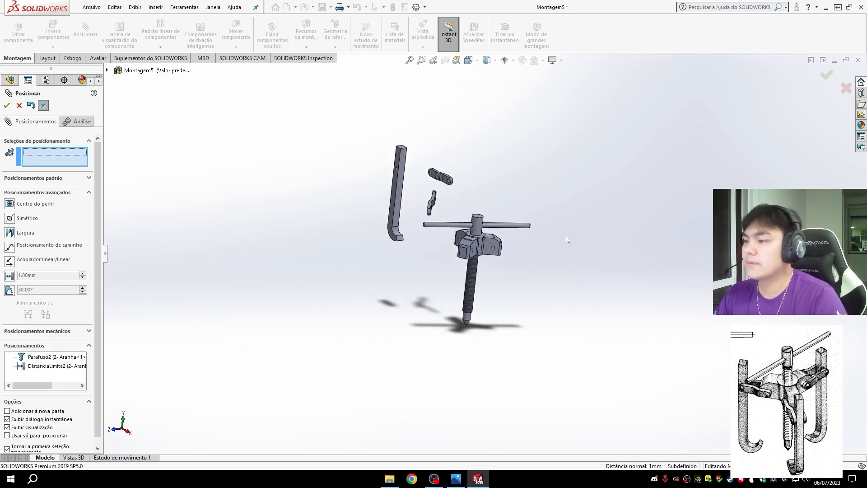
{"action": "scroll", "coordinate": [459, 224], "scroll_direction": "down", "scroll_amount": 3}
{"action": "left_click_drag", "start_coordinate": [432, 225], "coordinate": [331, 441]}
{"action": "scroll", "coordinate": [397, 245], "scroll_direction": "down", "scroll_amount": 5}
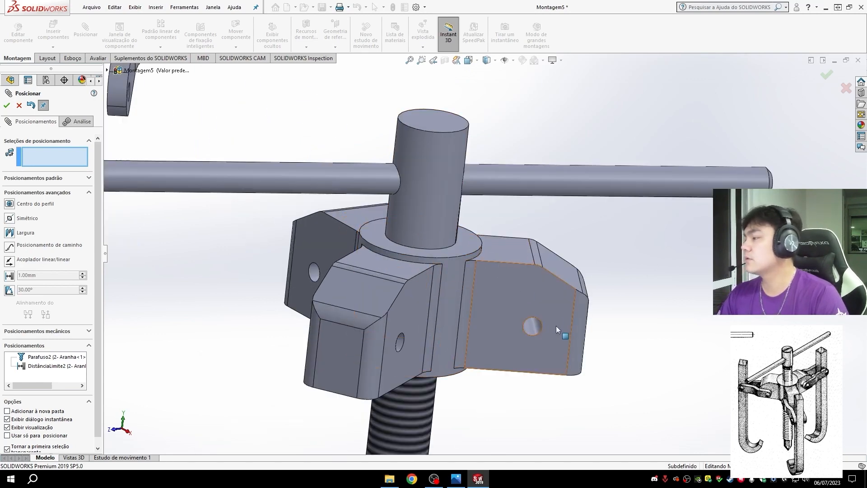
{"action": "scroll", "coordinate": [555, 324], "scroll_direction": "up", "scroll_amount": 6}
{"action": "scroll", "coordinate": [502, 316], "scroll_direction": "up", "scroll_amount": 2}
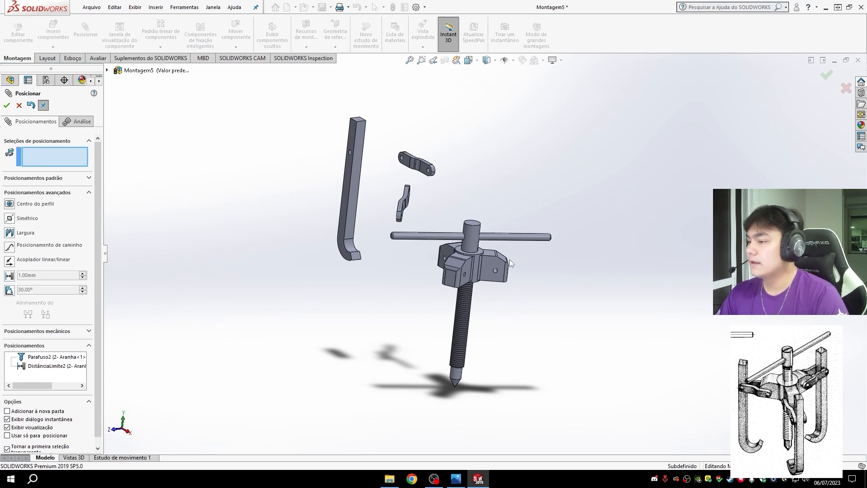
{"action": "key", "text": "ctrl+7"}
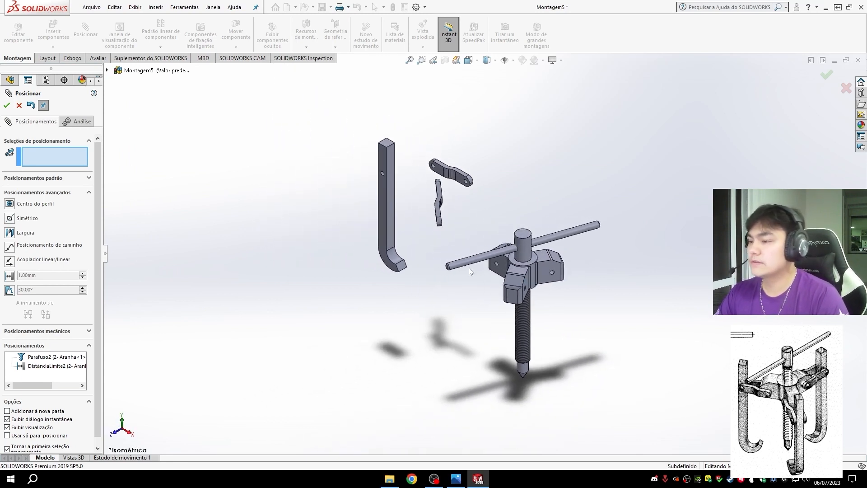
{"action": "scroll", "coordinate": [340, 201], "scroll_direction": "down", "scroll_amount": 3}
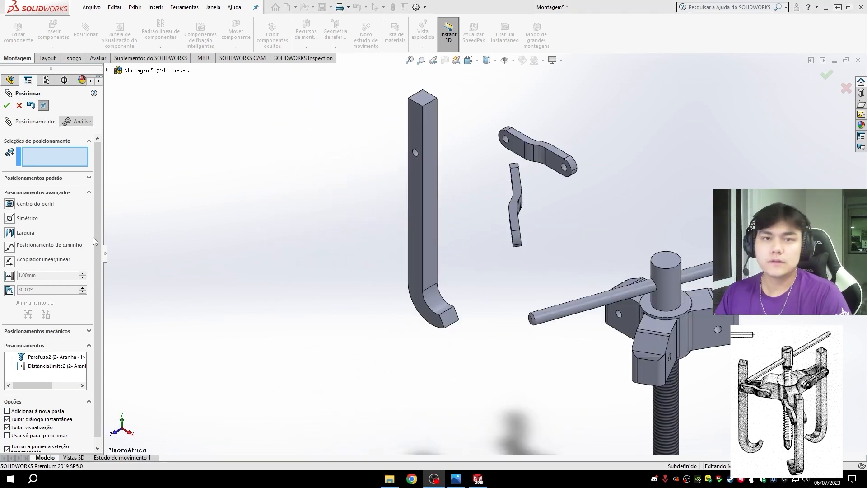
{"action": "key", "text": "f"}
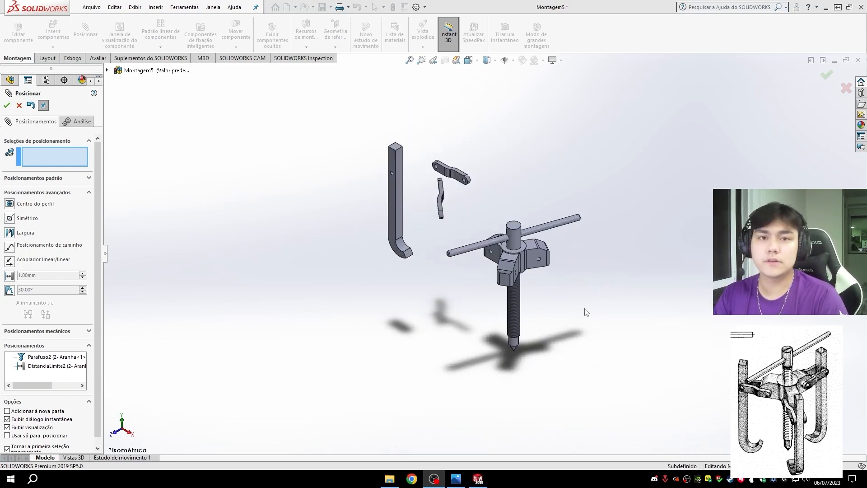
{"action": "scroll", "coordinate": [573, 284], "scroll_direction": "down", "scroll_amount": 2}
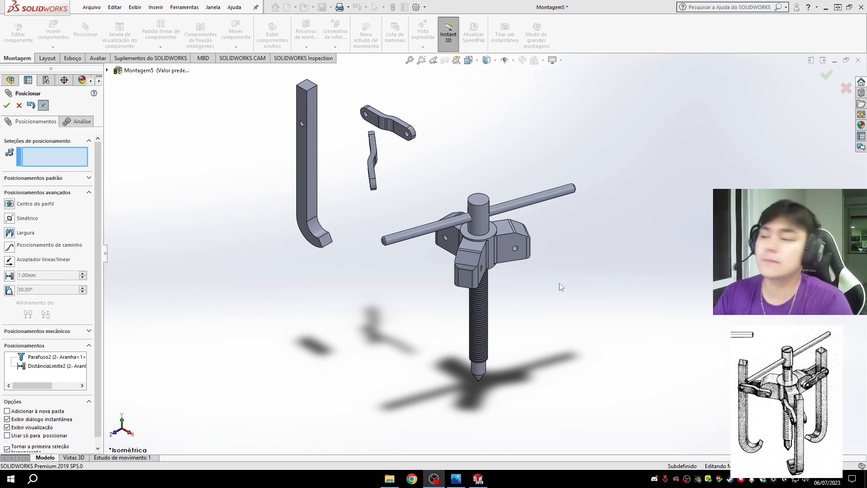
{"action": "scroll", "coordinate": [485, 255], "scroll_direction": "up", "scroll_amount": 3}
{"action": "scroll", "coordinate": [441, 221], "scroll_direction": "down", "scroll_amount": 3}
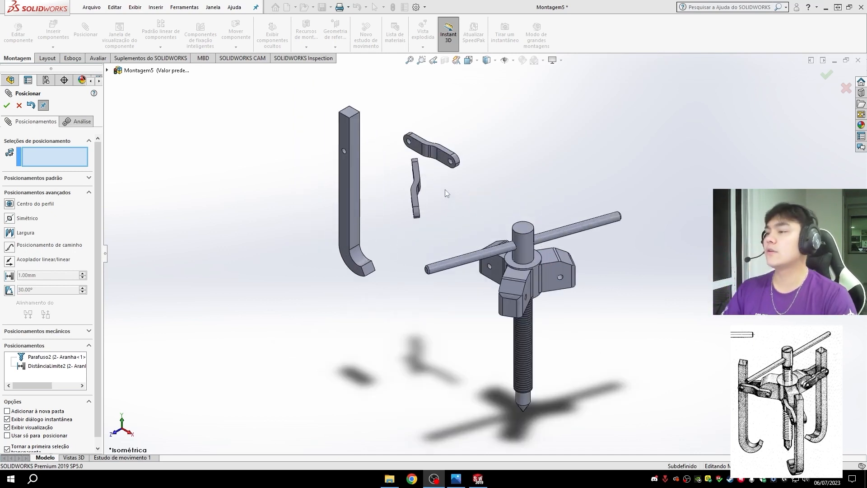
{"action": "scroll", "coordinate": [457, 210], "scroll_direction": "up", "scroll_amount": 2}
{"action": "scroll", "coordinate": [459, 208], "scroll_direction": "down", "scroll_amount": 2}
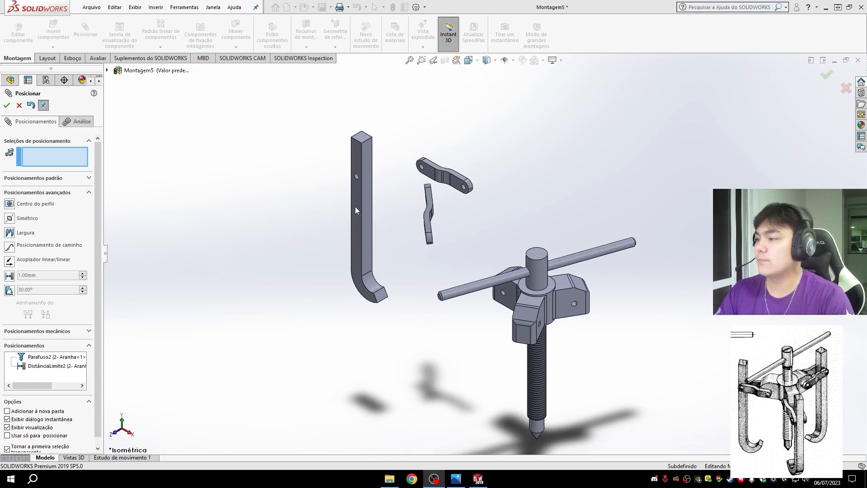
{"action": "scroll", "coordinate": [471, 254], "scroll_direction": "down", "scroll_amount": 3}
{"action": "scroll", "coordinate": [454, 245], "scroll_direction": "up", "scroll_amount": 2}
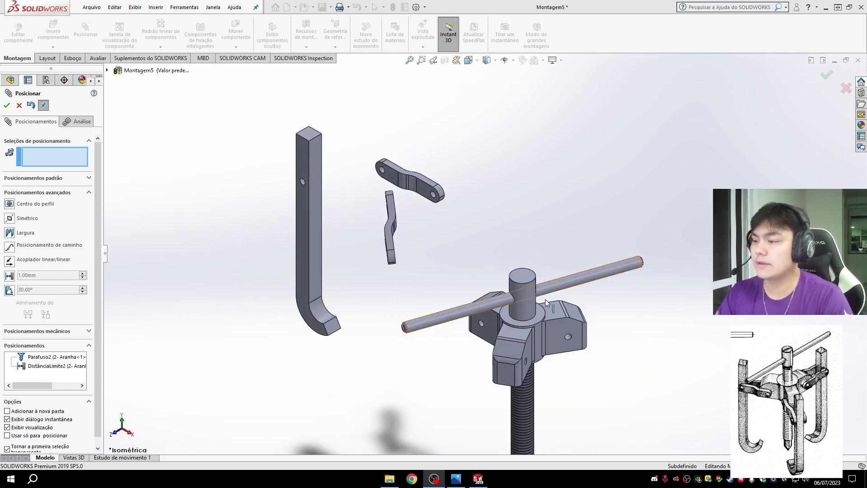
Apply a Coincident mate between the flat end face of the first Jumeio link and the side face of an Aranha arm
{"action": "middle_click_drag", "start_coordinate": [475, 308], "coordinate": [519, 267]}
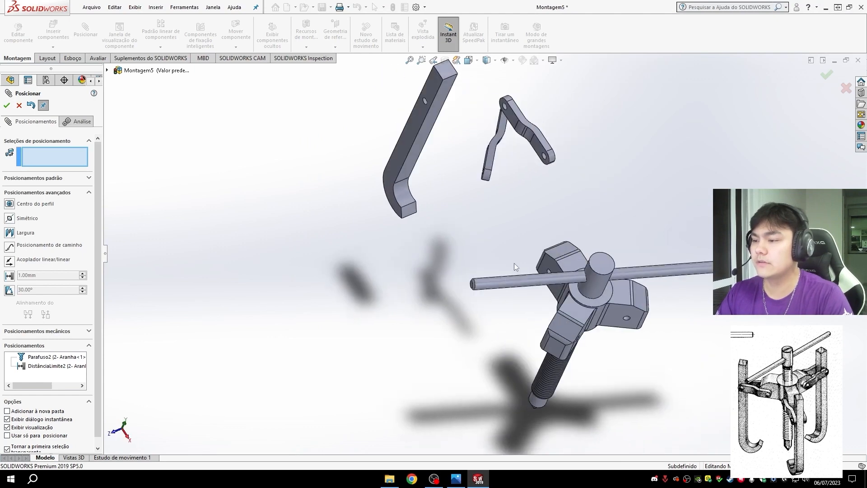
{"action": "middle_click_drag", "start_coordinate": [666, 231], "coordinate": [610, 185]}
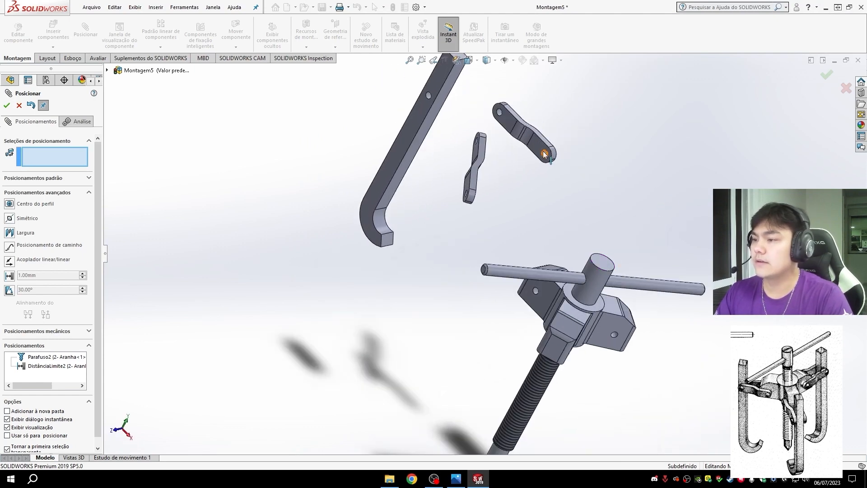
{"action": "left_click", "coordinate": [541, 152]}
{"action": "middle_click_drag", "start_coordinate": [541, 152], "coordinate": [655, 264]}
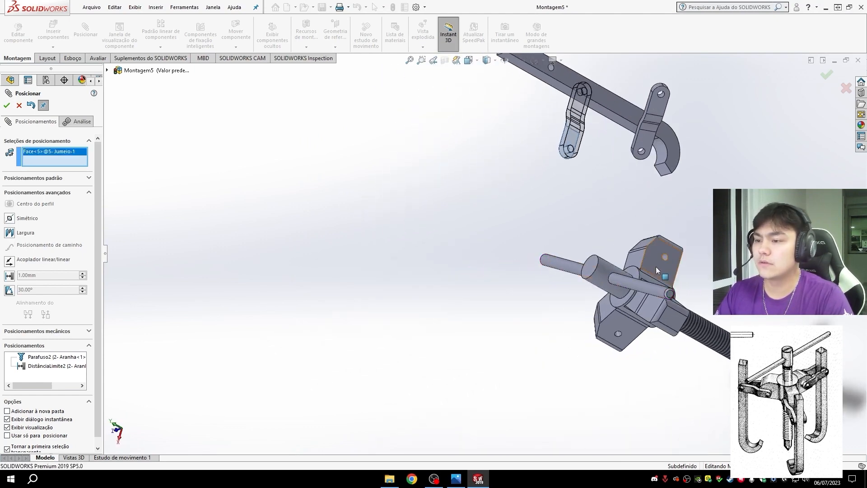
{"action": "left_click", "coordinate": [656, 267]}
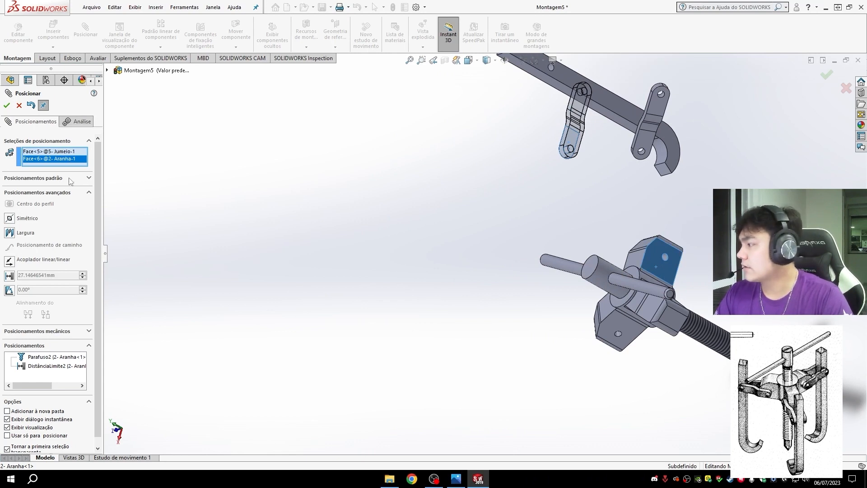
{"action": "left_click", "coordinate": [85, 178]}
{"action": "left_click", "coordinate": [13, 197]}
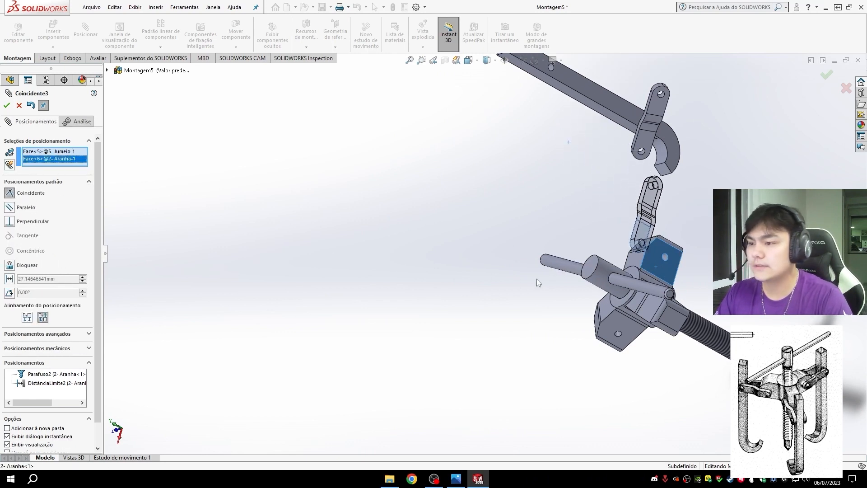
{"action": "middle_click_drag", "start_coordinate": [538, 283], "coordinate": [628, 298]}
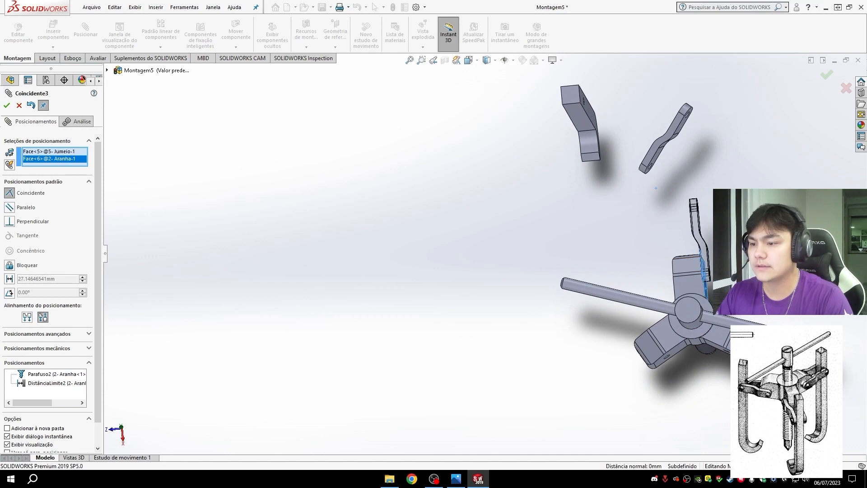
{"action": "left_click", "coordinate": [6, 107]}
Apply a Concentric mate between the Jumeio's end hole and the hole in the Aranha arm, and restore the isometric view
{"action": "middle_click_drag", "start_coordinate": [452, 212], "coordinate": [631, 266]}
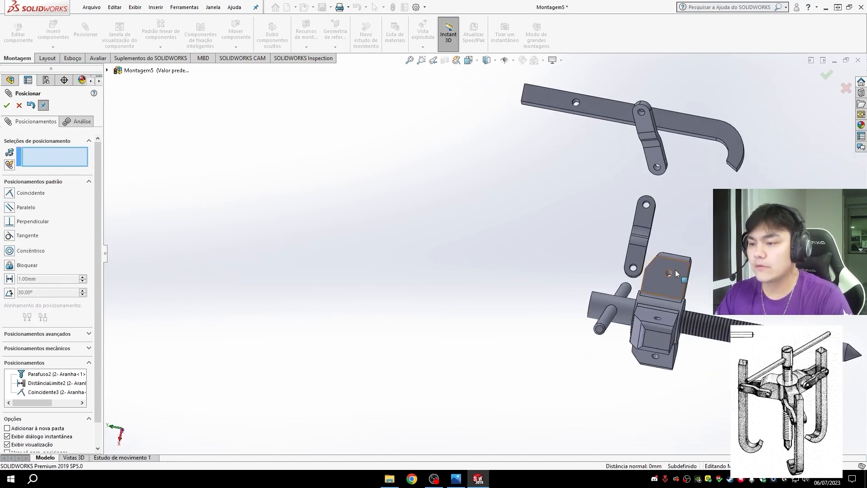
{"action": "scroll", "coordinate": [676, 271], "scroll_direction": "up", "scroll_amount": 5}
{"action": "scroll", "coordinate": [577, 258], "scroll_direction": "down", "scroll_amount": 10}
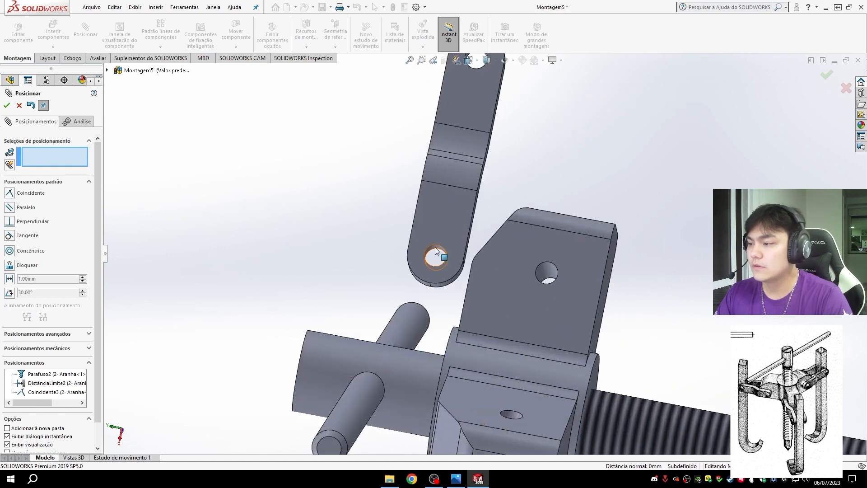
{"action": "left_click", "coordinate": [435, 248]}
{"action": "left_click", "coordinate": [547, 272]}
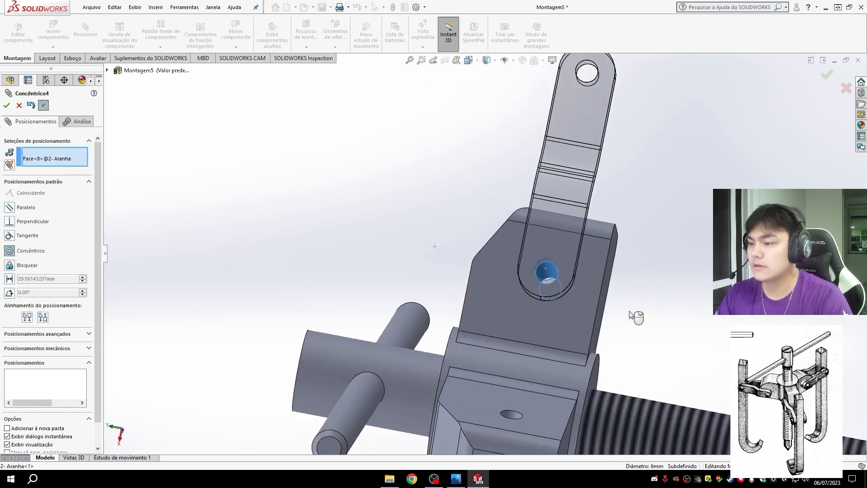
{"action": "middle_click_drag", "start_coordinate": [587, 360], "coordinate": [691, 345]}
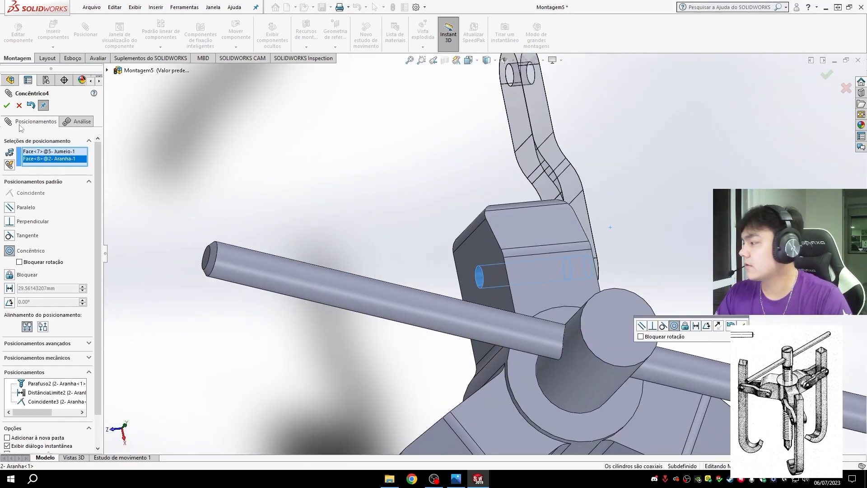
{"action": "left_click", "coordinate": [6, 105]}
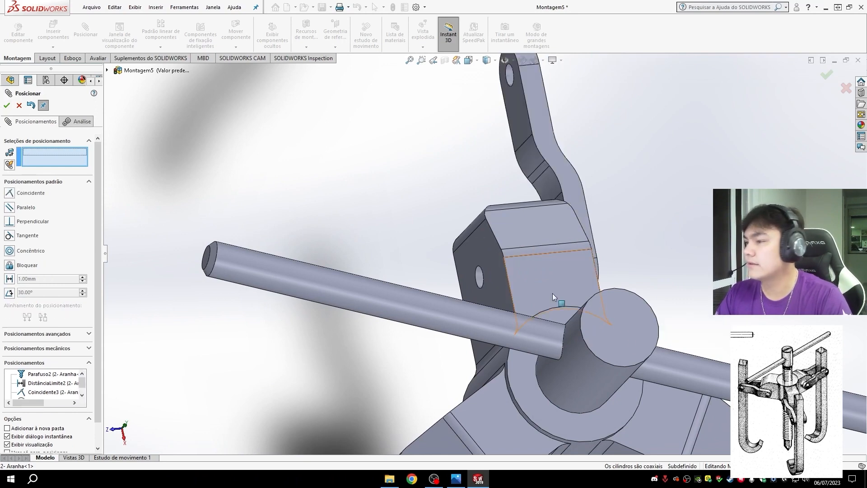
{"action": "key", "text": "ctrl+7"}
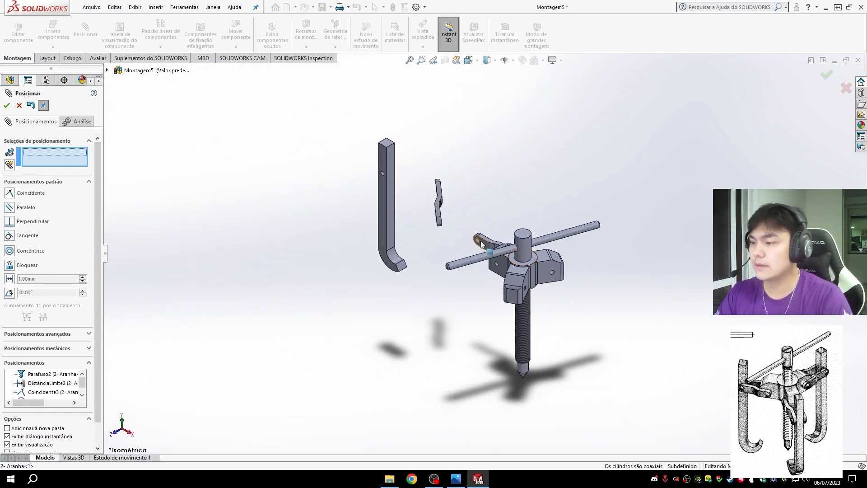
Examine from several angles how the first Jumeio link sits on the Aranha arm, and return to the isometric view
{"action": "left_click_drag", "start_coordinate": [483, 244], "coordinate": [444, 232]}
{"action": "scroll", "coordinate": [499, 254], "scroll_direction": "down", "scroll_amount": 3}
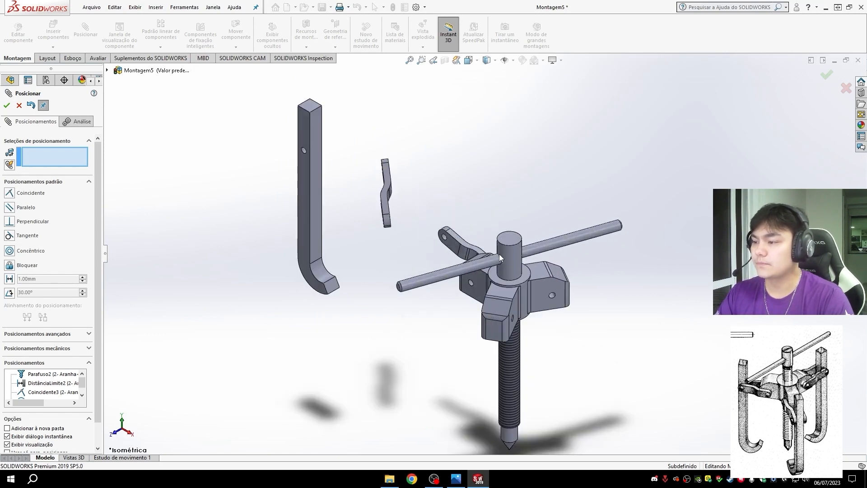
{"action": "scroll", "coordinate": [500, 254], "scroll_direction": "down", "scroll_amount": 2}
{"action": "middle_click_drag", "start_coordinate": [617, 315], "coordinate": [678, 271]}
{"action": "scroll", "coordinate": [696, 215], "scroll_direction": "down", "scroll_amount": 4}
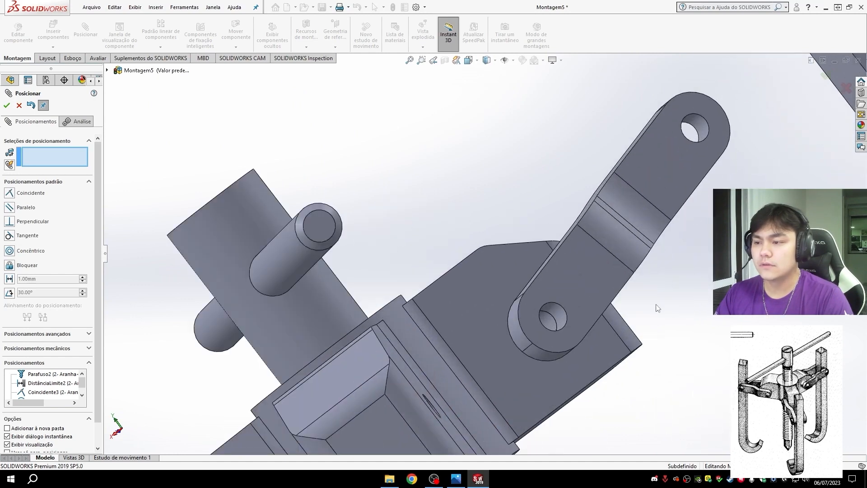
{"action": "scroll", "coordinate": [658, 308], "scroll_direction": "up", "scroll_amount": 4}
{"action": "middle_click_drag", "start_coordinate": [594, 324], "coordinate": [639, 337]}
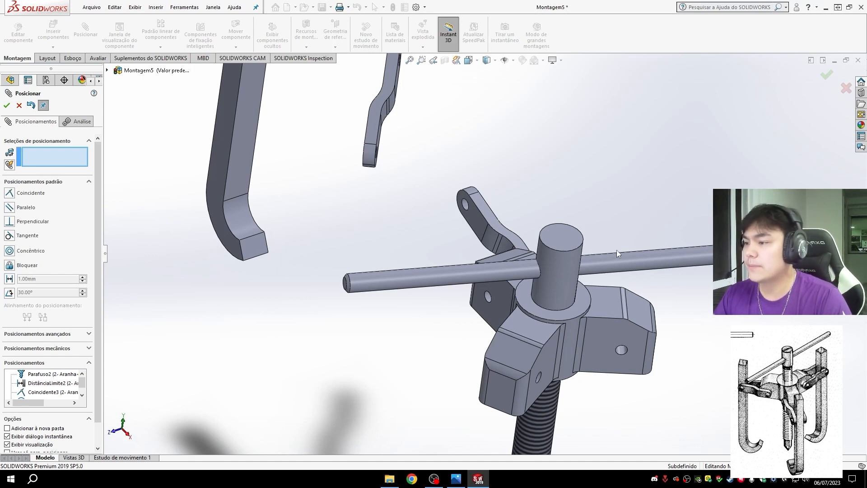
{"action": "middle_click_drag", "start_coordinate": [617, 250], "coordinate": [587, 291]}
{"action": "middle_click_drag", "start_coordinate": [624, 216], "coordinate": [576, 232]}
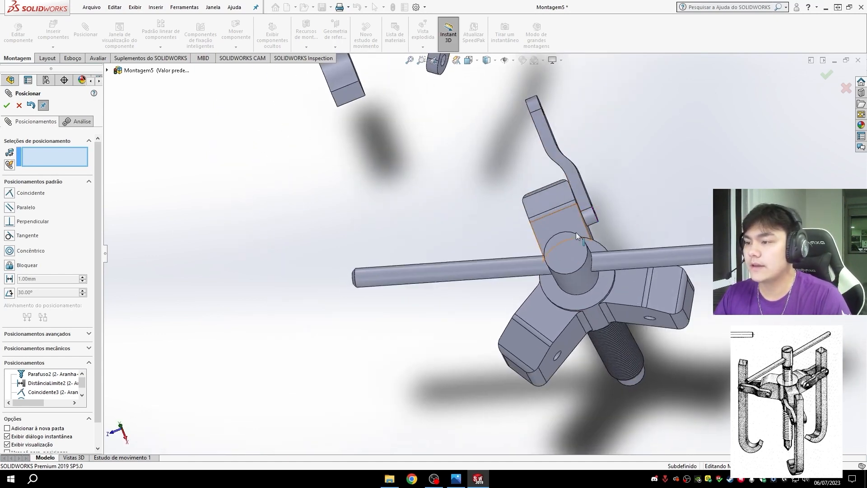
{"action": "middle_click_drag", "start_coordinate": [616, 204], "coordinate": [604, 194]}
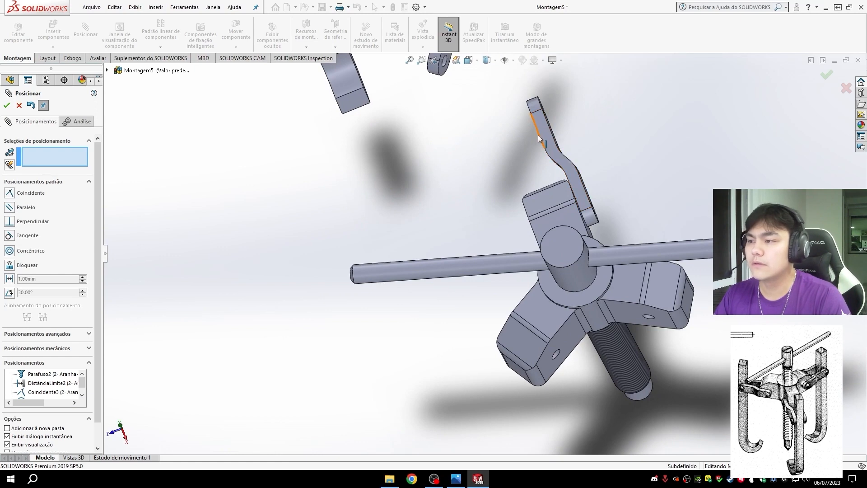
{"action": "middle_click_drag", "start_coordinate": [599, 141], "coordinate": [543, 106]}
{"action": "scroll", "coordinate": [543, 107], "scroll_direction": "up", "scroll_amount": 3}
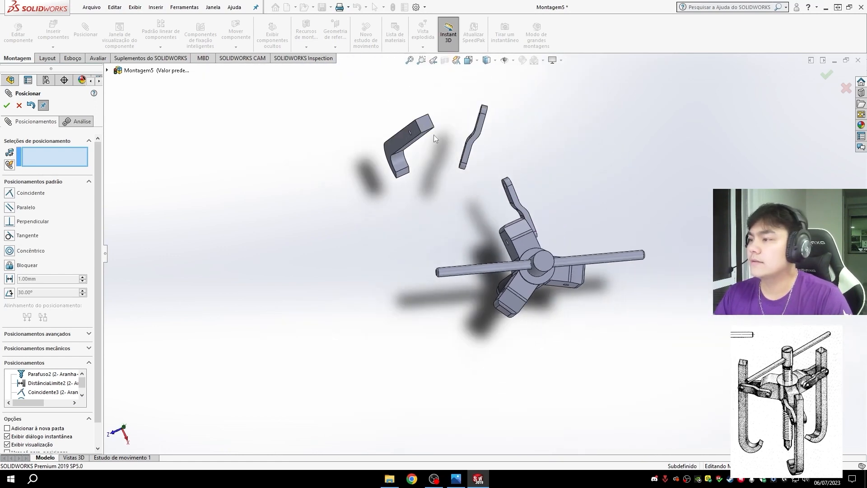
{"action": "scroll", "coordinate": [484, 178], "scroll_direction": "up", "scroll_amount": 4}
{"action": "scroll", "coordinate": [504, 237], "scroll_direction": "down", "scroll_amount": 8}
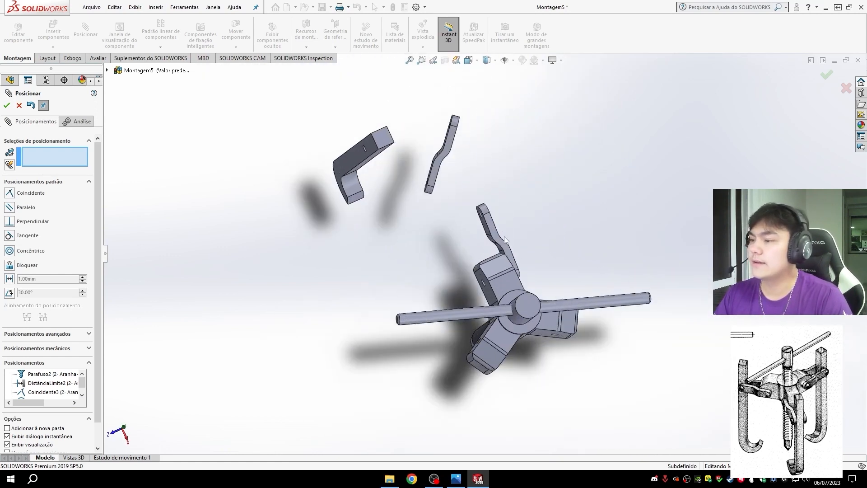
{"action": "scroll", "coordinate": [504, 237], "scroll_direction": "up", "scroll_amount": 6}
{"action": "scroll", "coordinate": [466, 331], "scroll_direction": "down", "scroll_amount": 3}
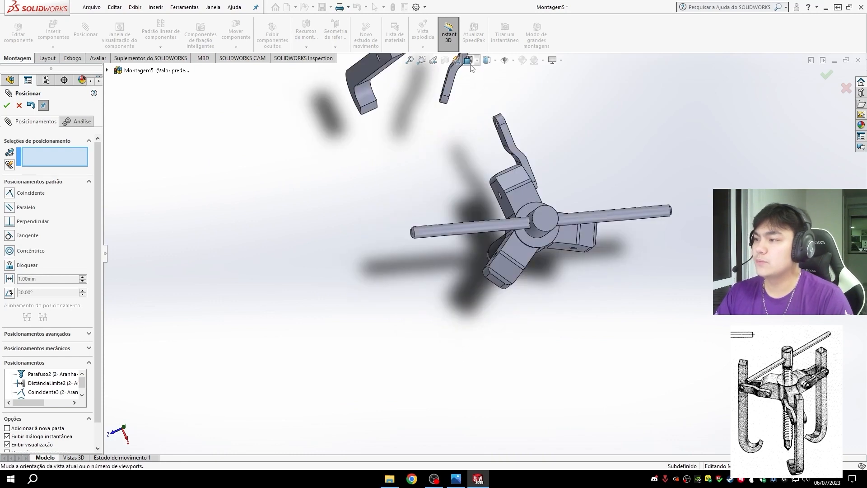
{"action": "key", "text": "ctrl+7"}
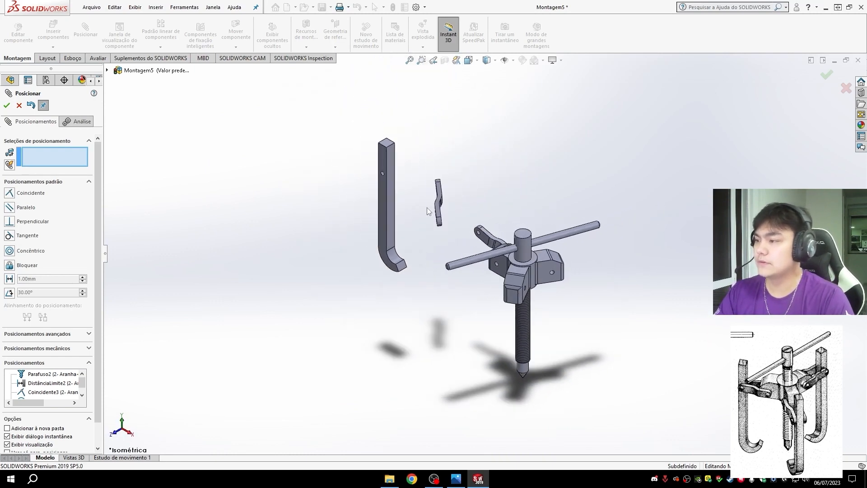
Apply a Coincident mate between the Garra's side face and the flat face at the free end of the first Jumeio
{"action": "scroll", "coordinate": [427, 208], "scroll_direction": "down", "scroll_amount": 3}
{"action": "middle_click_drag", "start_coordinate": [506, 206], "coordinate": [449, 239]}
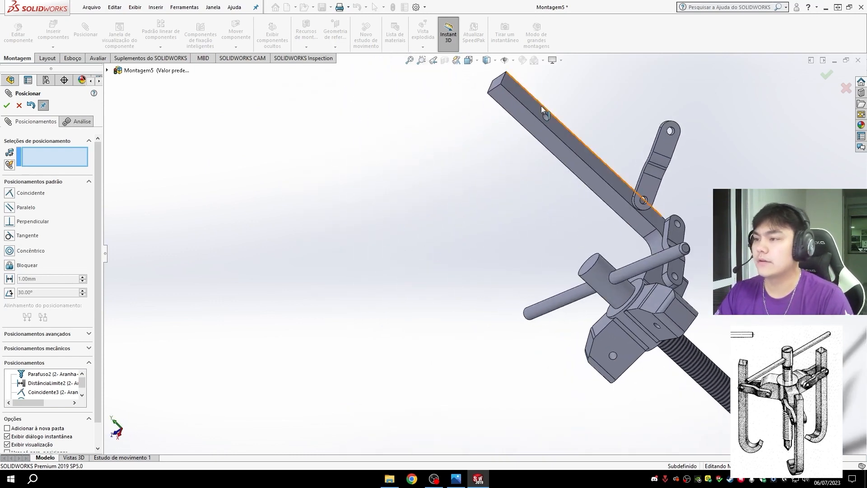
{"action": "left_click", "coordinate": [545, 125]}
{"action": "middle_click_drag", "start_coordinate": [546, 126], "coordinate": [583, 131]}
{"action": "middle_click_drag", "start_coordinate": [583, 240], "coordinate": [689, 242]}
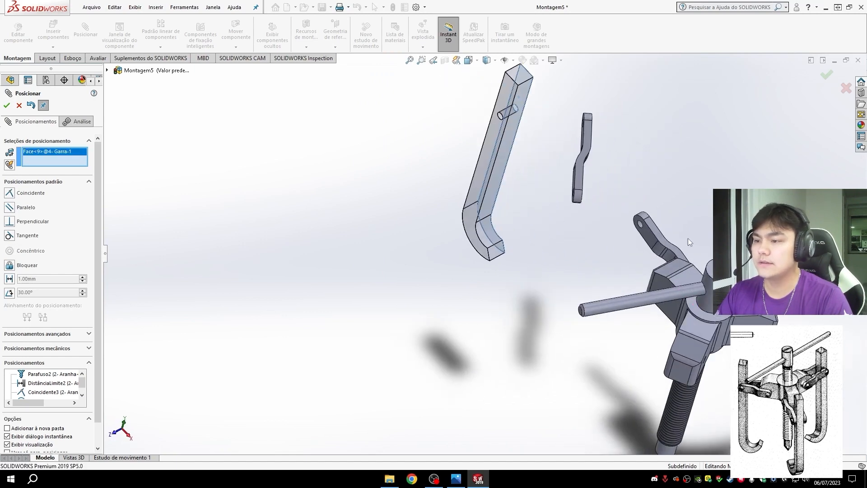
{"action": "left_click", "coordinate": [649, 241]}
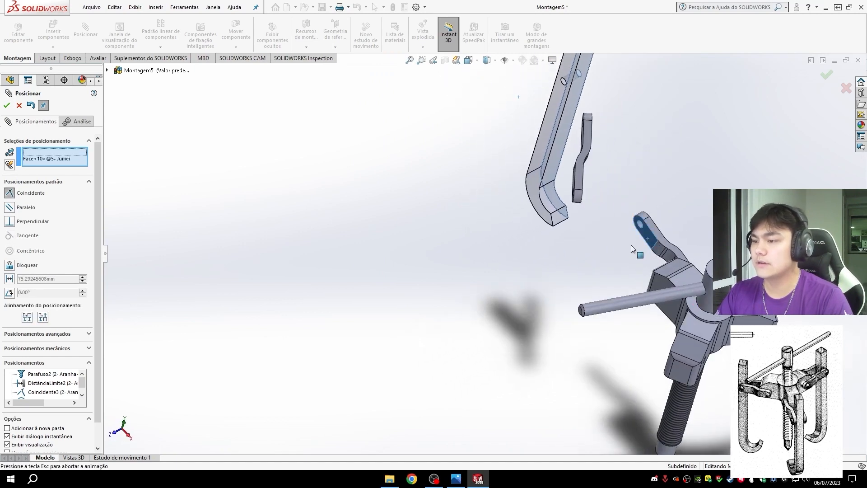
{"action": "left_click", "coordinate": [7, 106]}
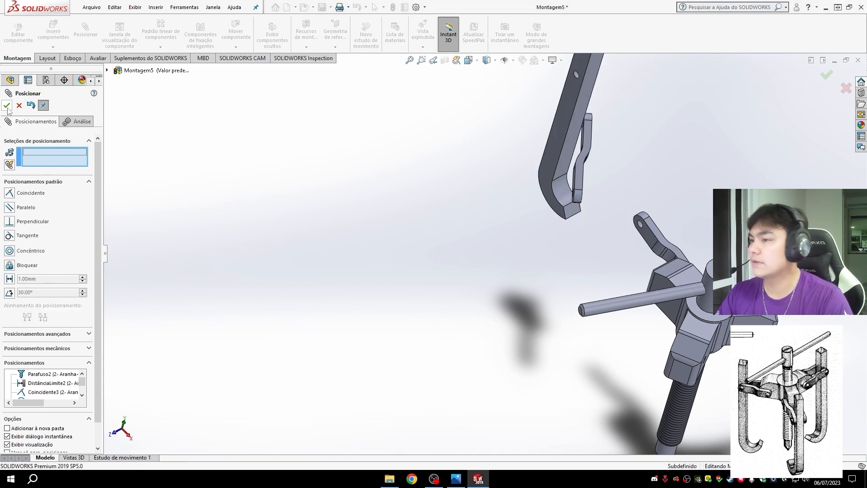
Apply a Concentric mate between the Garra's hole and the hole at the free end of the first Jumeio
{"action": "scroll", "coordinate": [599, 82], "scroll_direction": "down", "scroll_amount": 3}
{"action": "left_click", "coordinate": [540, 107]}
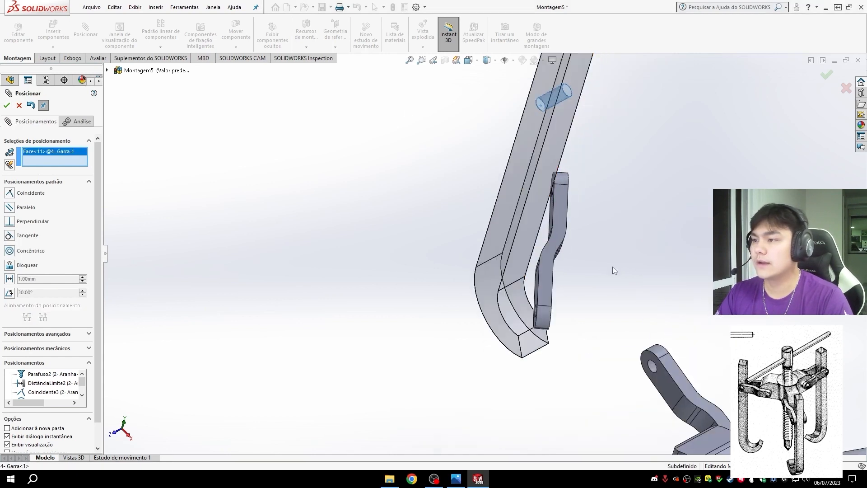
{"action": "left_click", "coordinate": [652, 367]}
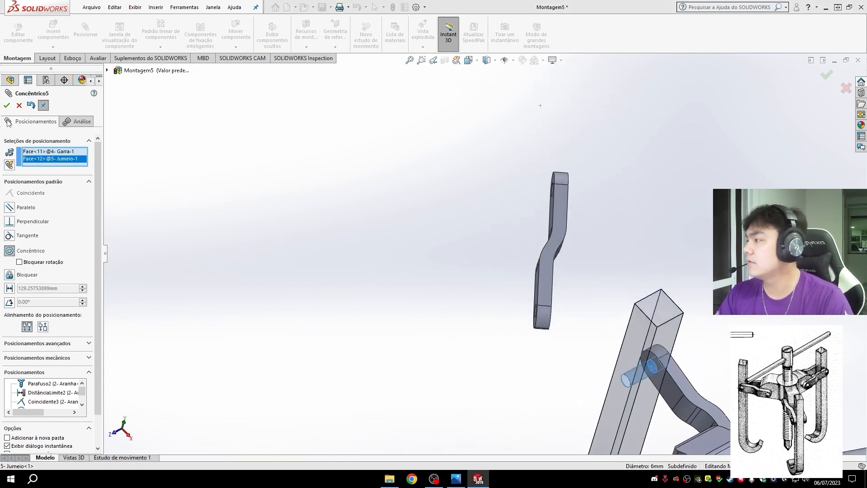
{"action": "scroll", "coordinate": [132, 188], "scroll_direction": "up", "scroll_amount": 5}
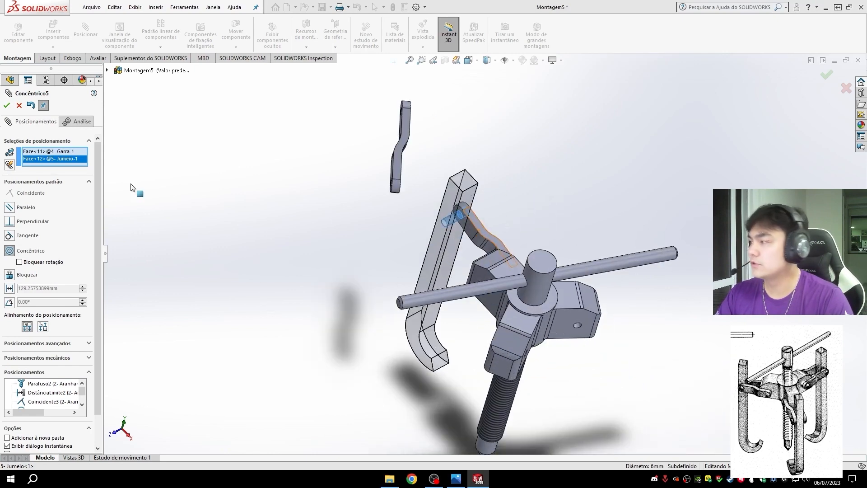
{"action": "left_click", "coordinate": [6, 105]}
Swing the Garra about its joint with the first Jumeio into a roughly upright position
{"action": "scroll", "coordinate": [510, 267], "scroll_direction": "up", "scroll_amount": 3}
{"action": "scroll", "coordinate": [505, 308], "scroll_direction": "down", "scroll_amount": 3}
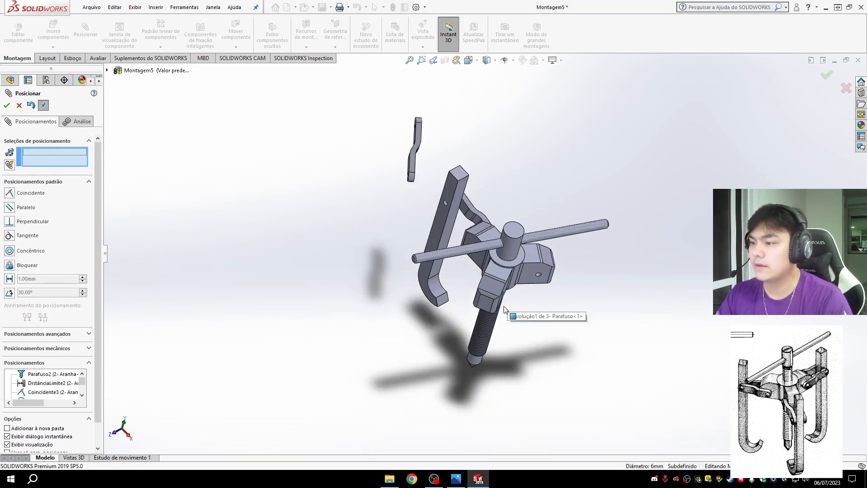
{"action": "left_click_drag", "start_coordinate": [408, 199], "coordinate": [398, 262]}
{"action": "scroll", "coordinate": [510, 263], "scroll_direction": "up", "scroll_amount": 2}
{"action": "scroll", "coordinate": [407, 221], "scroll_direction": "down", "scroll_amount": 3}
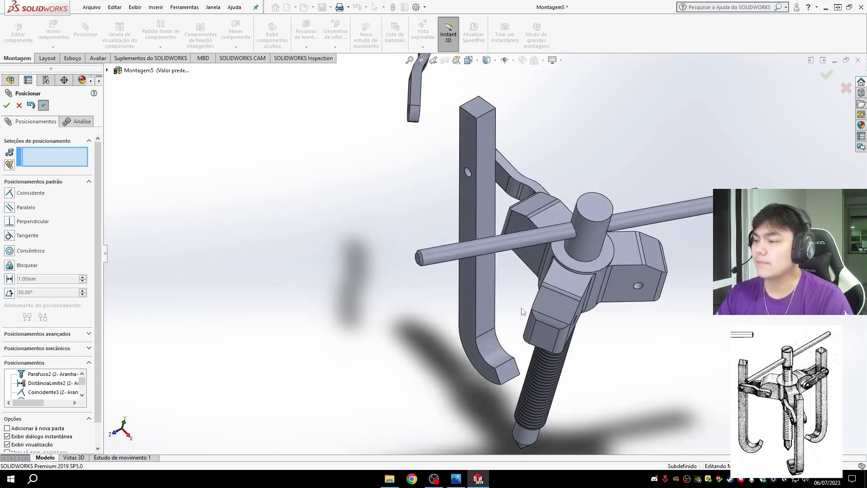
{"action": "scroll", "coordinate": [400, 106], "scroll_direction": "up", "scroll_amount": 2}
Apply a Coincident mate between the second Jumeio's flat end face and the opposite side face of the same Aranha arm
{"action": "middle_click_drag", "start_coordinate": [532, 122], "coordinate": [441, 115]}
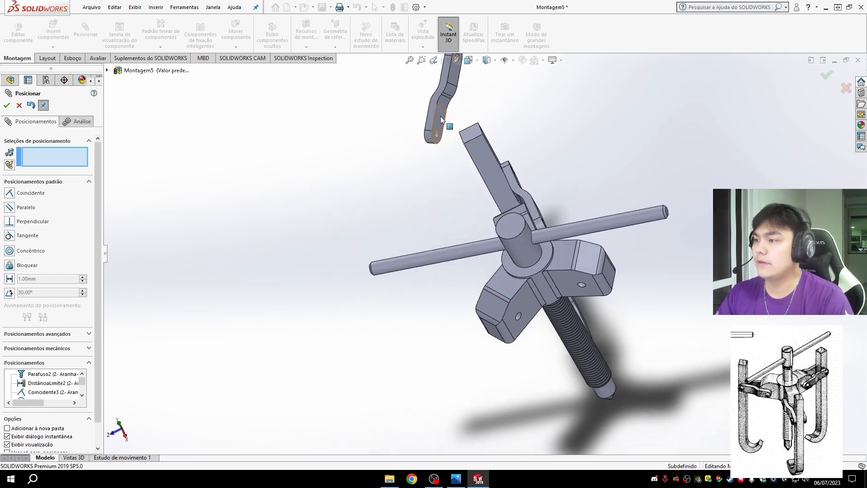
{"action": "left_click", "coordinate": [441, 116]}
{"action": "middle_click_drag", "start_coordinate": [559, 188], "coordinate": [458, 237]}
{"action": "left_click", "coordinate": [462, 237]}
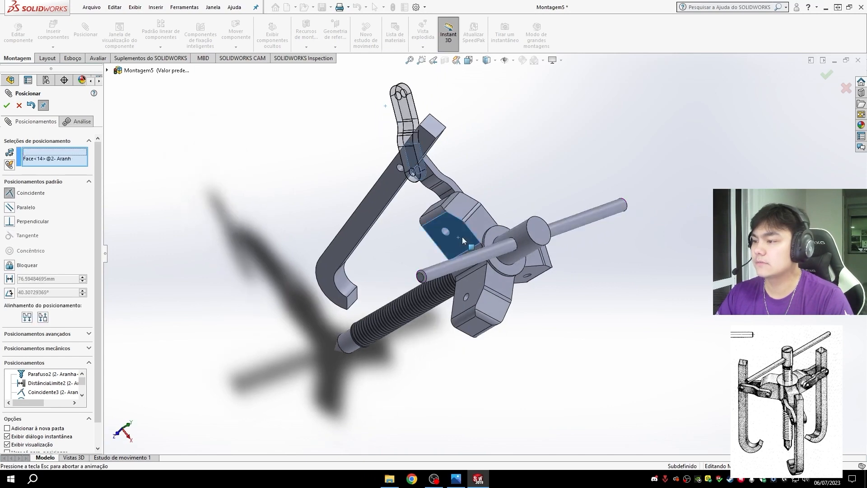
{"action": "left_click", "coordinate": [7, 105]}
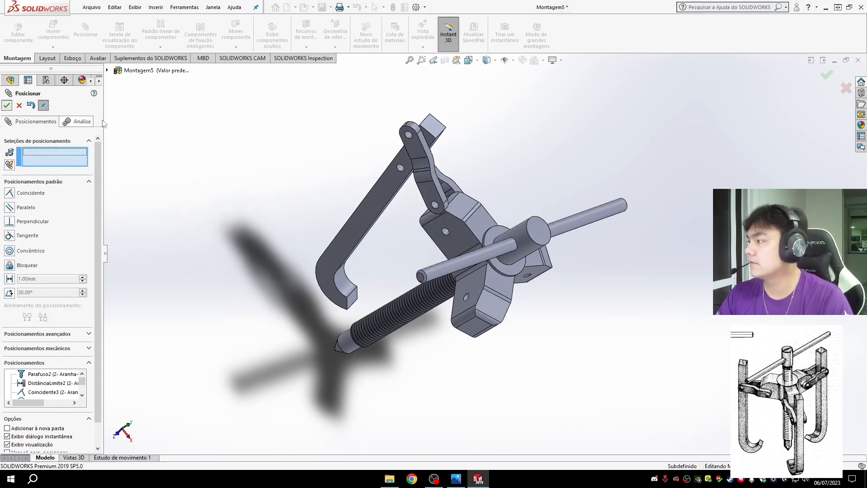
Apply a Concentric mate between the second Jumeio's lower end hole and the hole in the Aranha arm
{"action": "scroll", "coordinate": [433, 206], "scroll_direction": "down", "scroll_amount": 5}
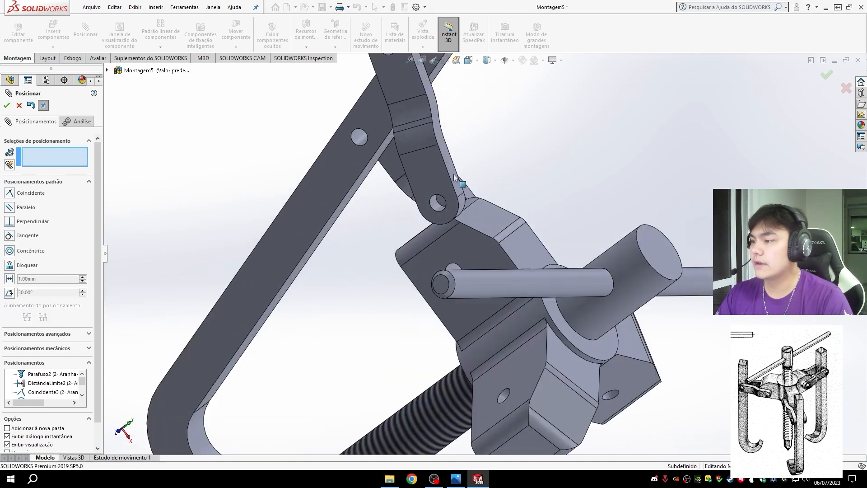
{"action": "left_click", "coordinate": [433, 206]}
{"action": "left_click", "coordinate": [450, 274]}
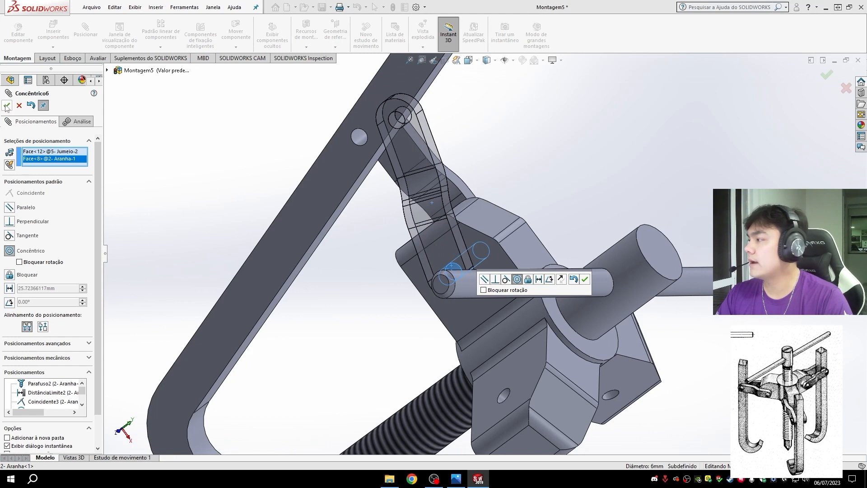
{"action": "left_click", "coordinate": [6, 105]}
Apply a Concentric mate between the second Jumeio's free end hole and the Garra's hole, and restore the isometric view
{"action": "left_click", "coordinate": [398, 126]}
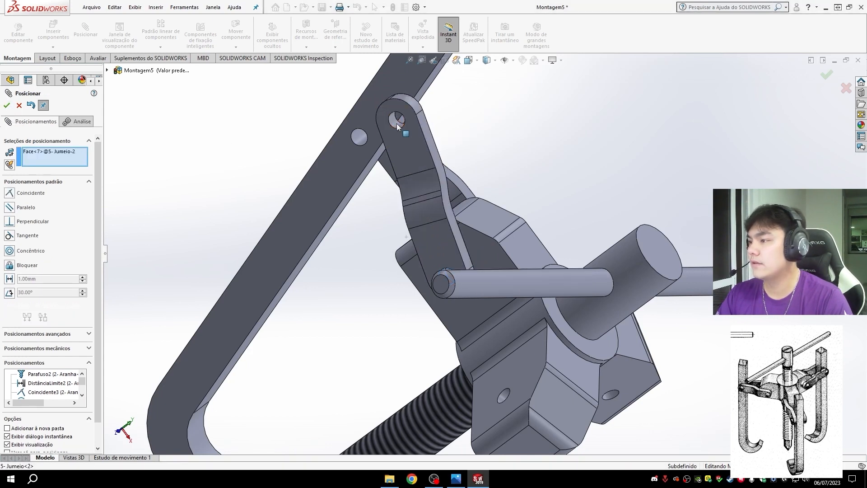
{"action": "left_click", "coordinate": [358, 140]}
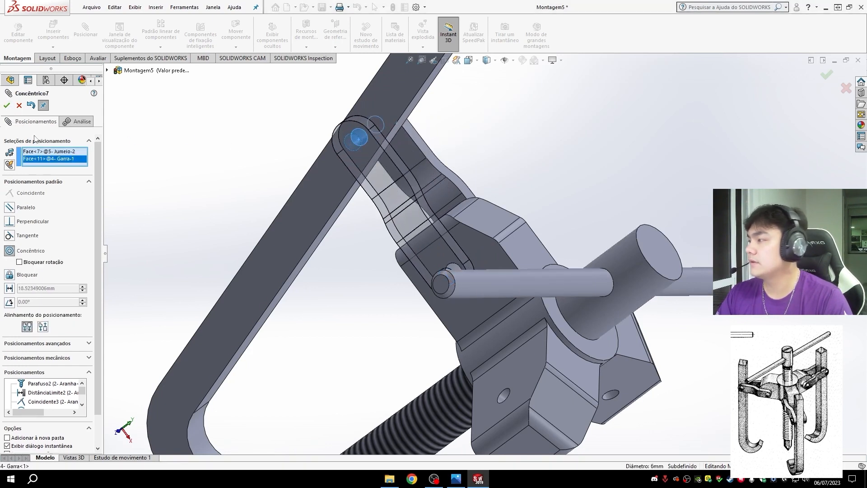
{"action": "left_click", "coordinate": [7, 106]}
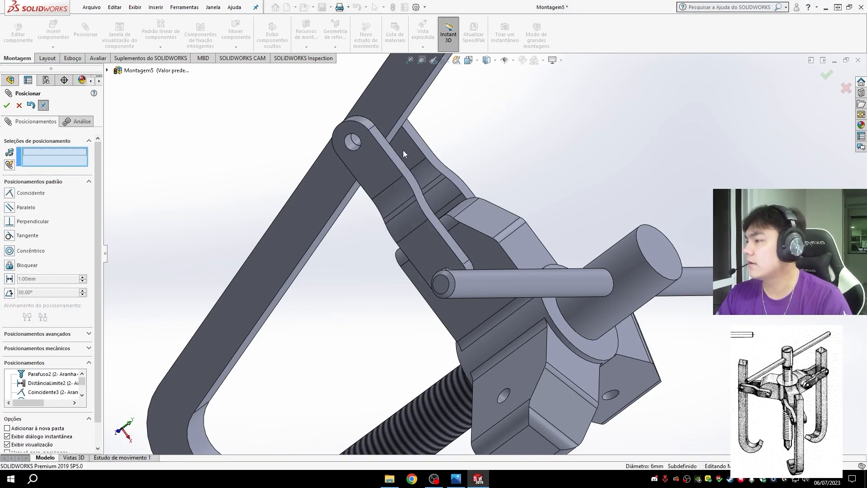
{"action": "scroll", "coordinate": [549, 244], "scroll_direction": "up", "scroll_amount": 5}
{"action": "key", "text": "ctrl+7"}
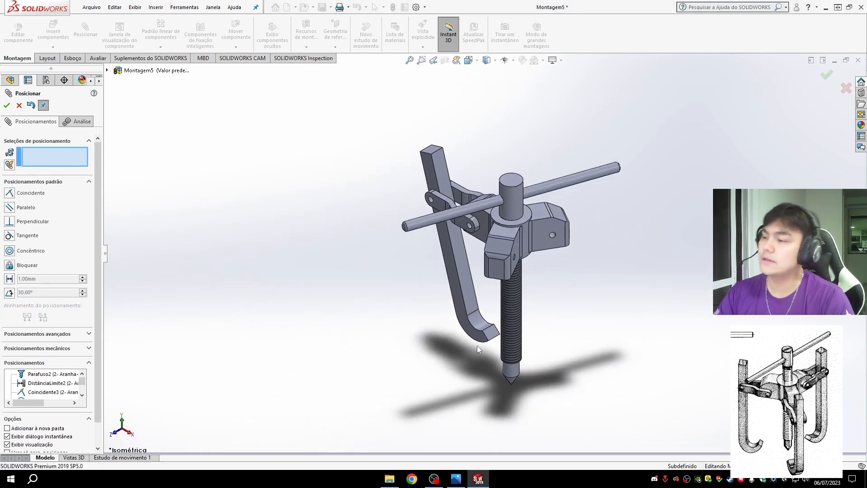
Swing the mated Garra to hang upright beside the Parafuso, inspect the linkage from above, and finish mating
{"action": "left_click_drag", "start_coordinate": [487, 336], "coordinate": [458, 323]}
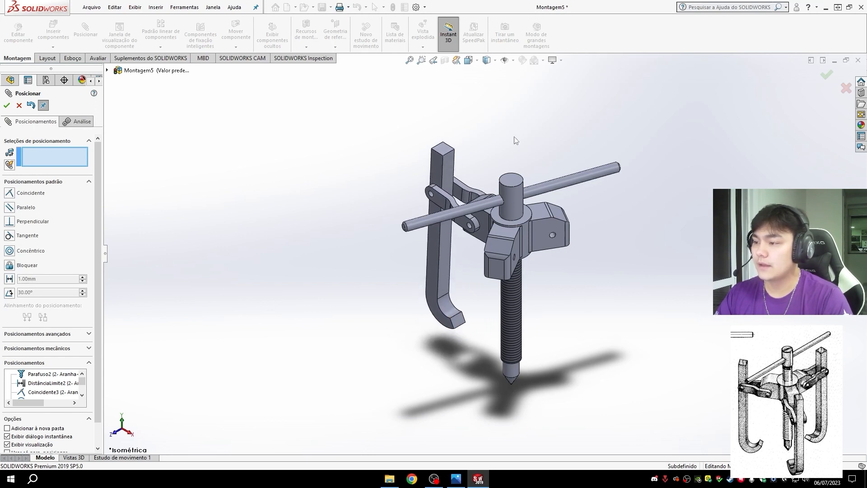
{"action": "middle_click_drag", "start_coordinate": [513, 139], "coordinate": [465, 297]}
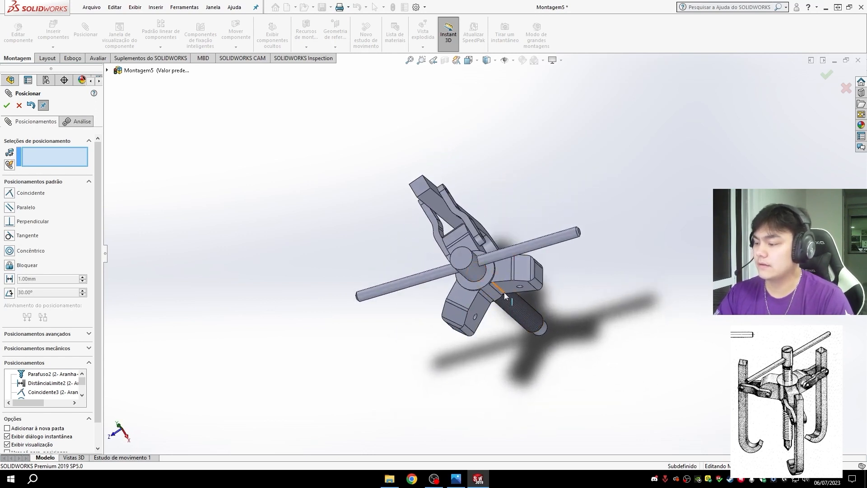
{"action": "key", "text": "ctrl+7"}
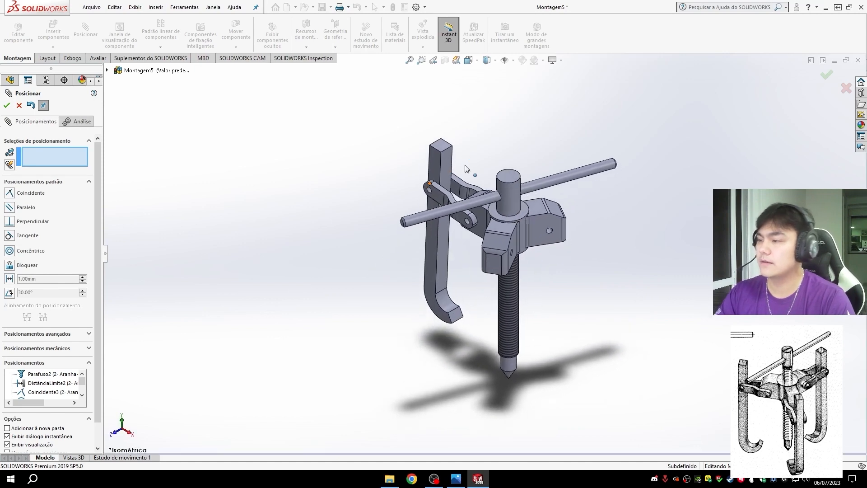
{"action": "left_click", "coordinate": [19, 106]}
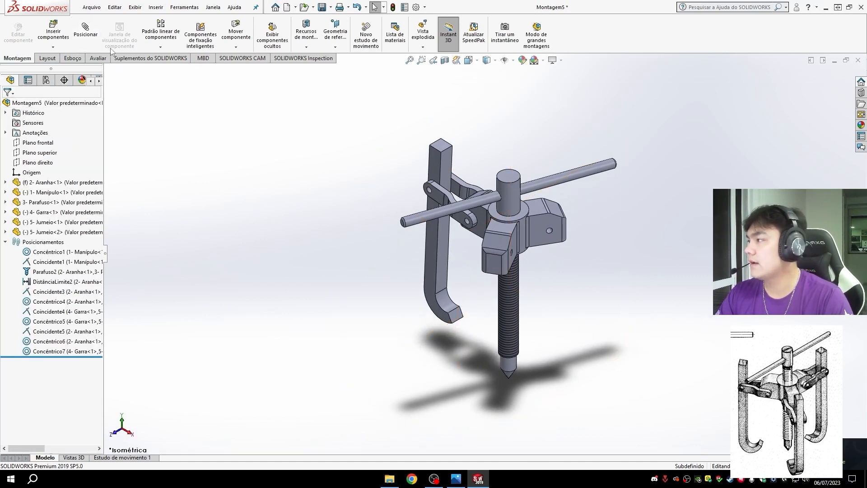
{"action": "left_click", "coordinate": [161, 47]}
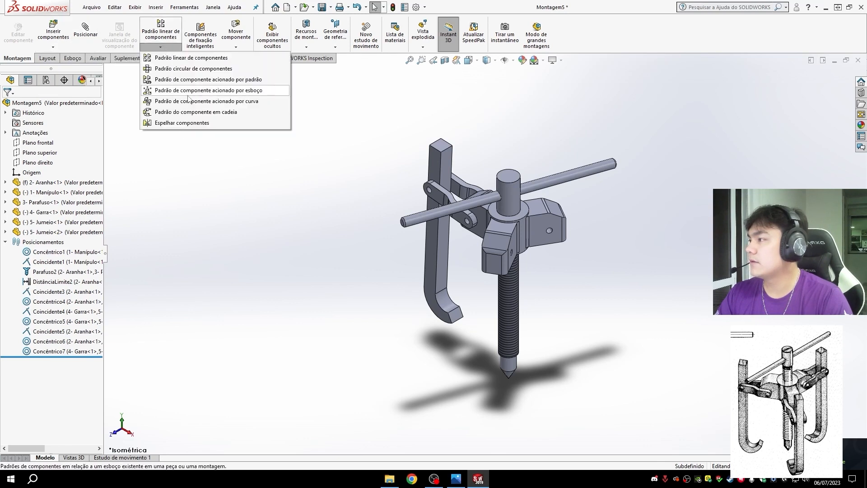
{"action": "left_click", "coordinate": [314, 226]}
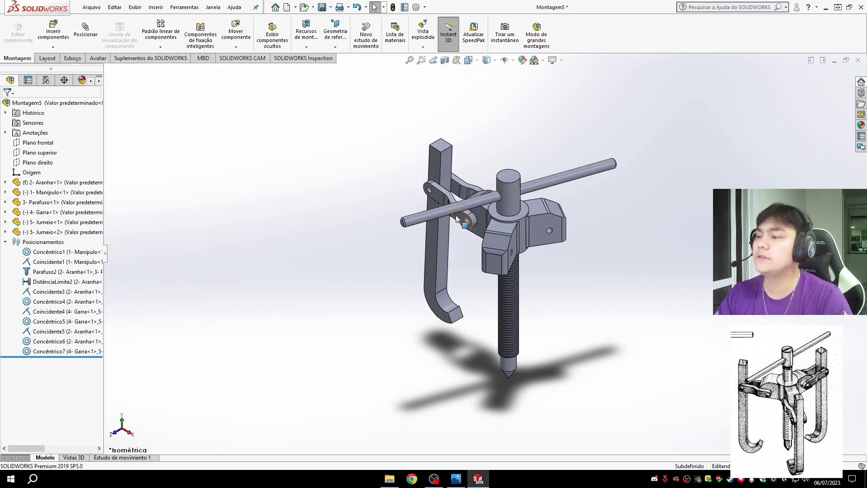
{"action": "scroll", "coordinate": [468, 235], "scroll_direction": "up", "scroll_amount": 3}
{"action": "scroll", "coordinate": [466, 243], "scroll_direction": "down", "scroll_amount": 3}
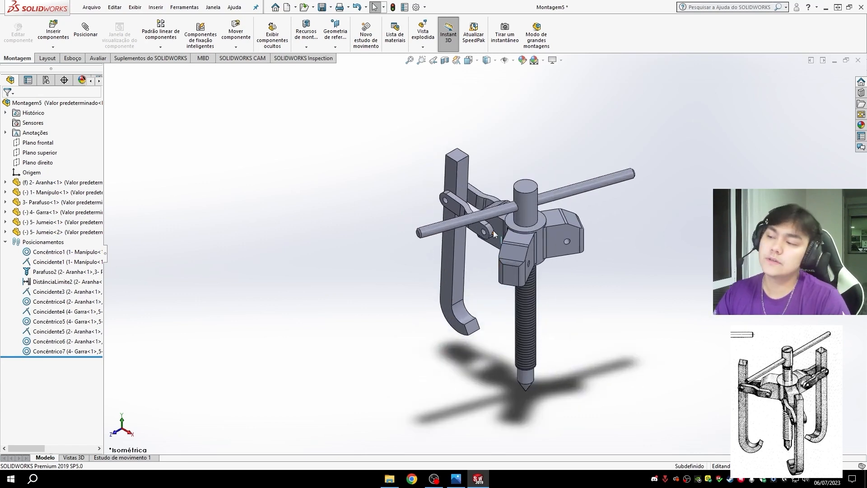
{"action": "scroll", "coordinate": [485, 242], "scroll_direction": "up", "scroll_amount": 1}
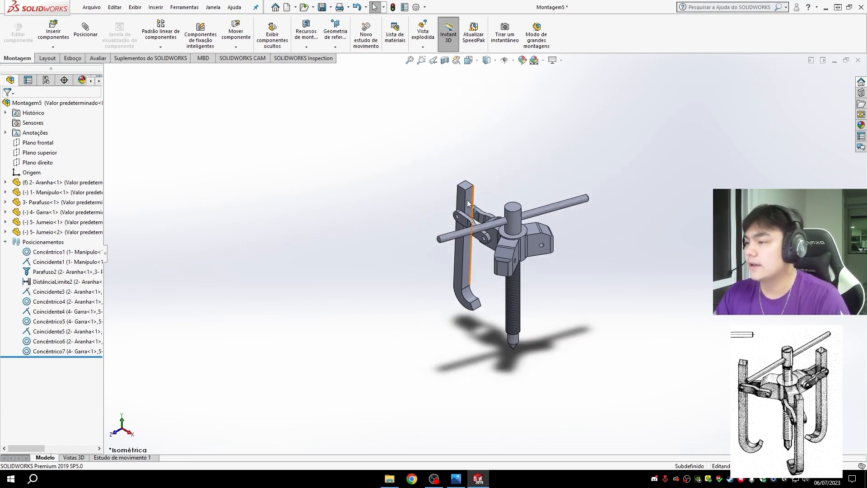
Move the Garra slightly downward on its links to test how the linkage swings
{"action": "scroll", "coordinate": [473, 224], "scroll_direction": "down", "scroll_amount": 4}
{"action": "scroll", "coordinate": [470, 221], "scroll_direction": "down", "scroll_amount": 2}
{"action": "scroll", "coordinate": [454, 213], "scroll_direction": "up", "scroll_amount": 4}
{"action": "scroll", "coordinate": [462, 348], "scroll_direction": "down", "scroll_amount": 2}
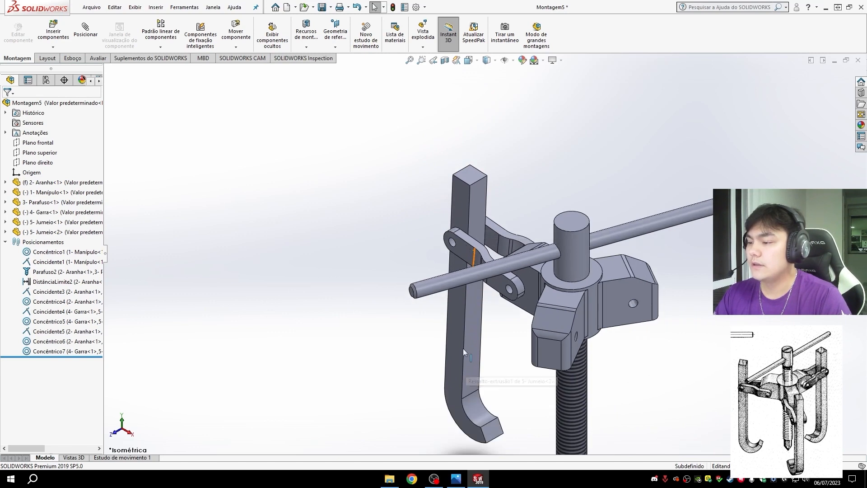
{"action": "left_click_drag", "start_coordinate": [478, 316], "coordinate": [473, 381]}
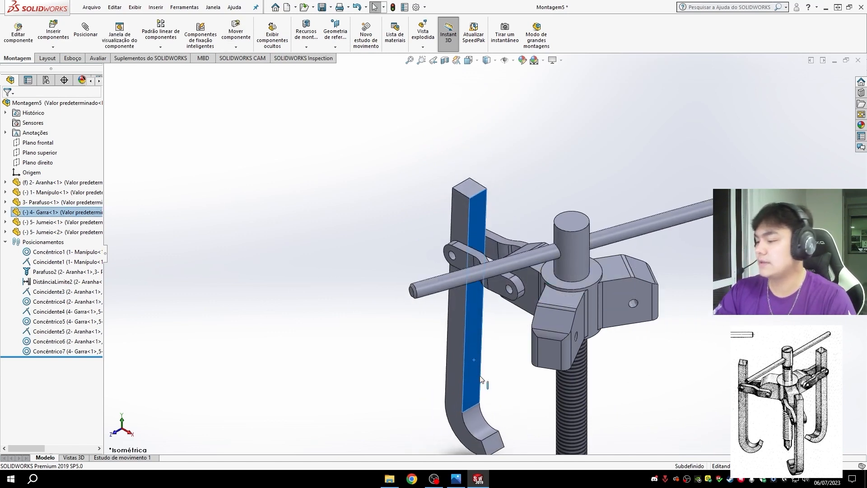
{"action": "scroll", "coordinate": [480, 382], "scroll_direction": "up", "scroll_amount": 3}
{"action": "scroll", "coordinate": [453, 192], "scroll_direction": "up", "scroll_amount": 1}
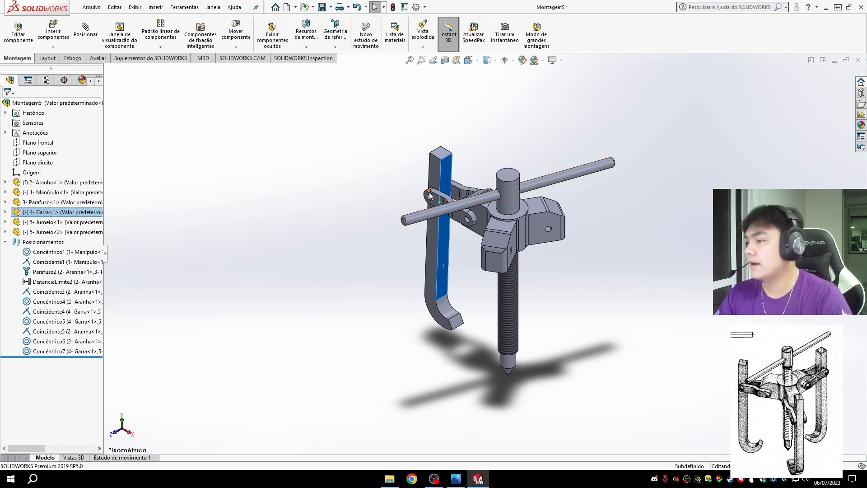
Apply a Parallel mate between the Garra's Plano superior and the Aranha's Plano superior
{"action": "left_click", "coordinate": [50, 214]}
{"action": "left_click", "coordinate": [5, 212]}
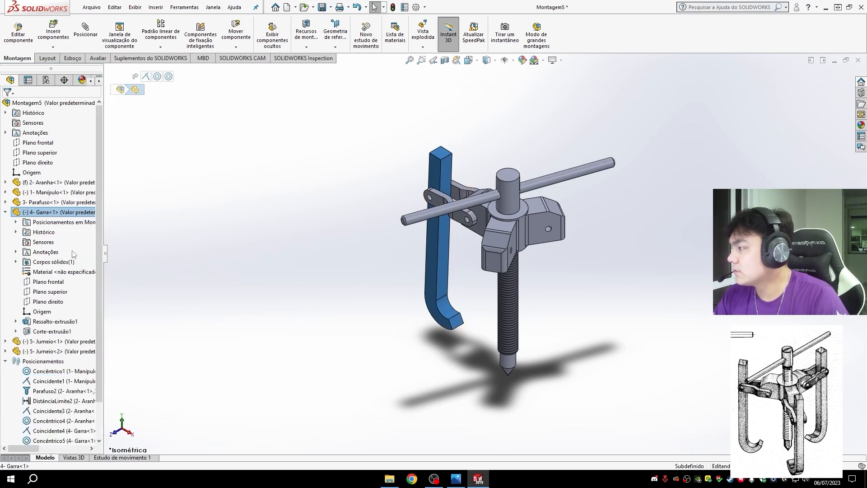
{"action": "left_click", "coordinate": [52, 293]}
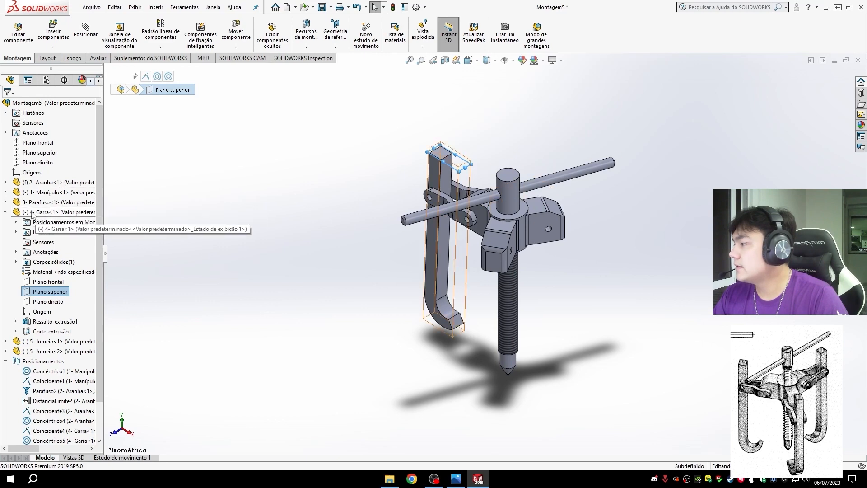
{"action": "left_click", "coordinate": [86, 29]}
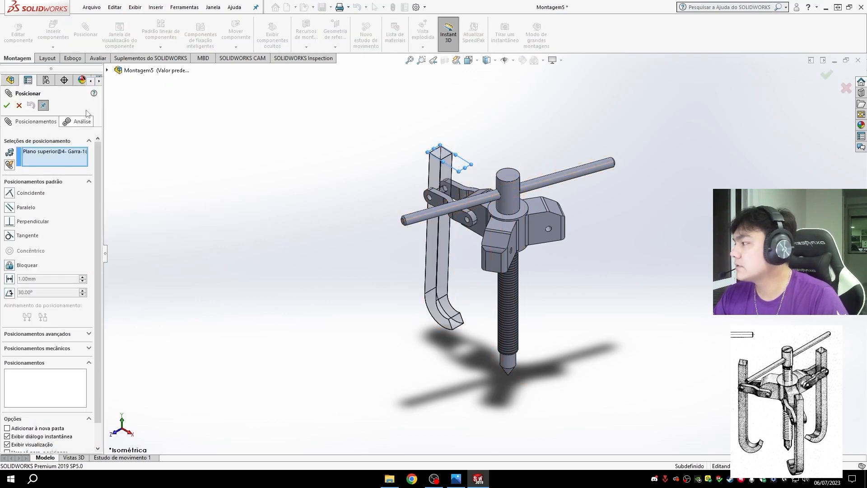
{"action": "left_click", "coordinate": [108, 71]}
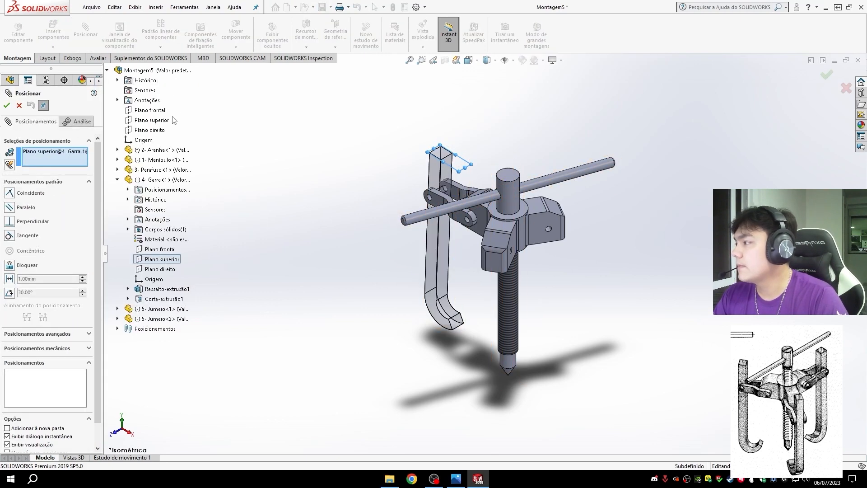
{"action": "left_click", "coordinate": [118, 160]}
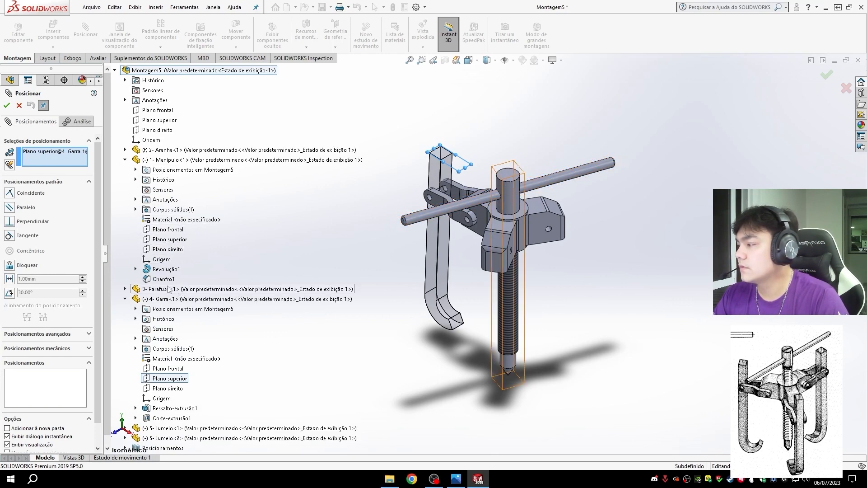
{"action": "left_click", "coordinate": [125, 160]}
{"action": "left_click", "coordinate": [126, 150]}
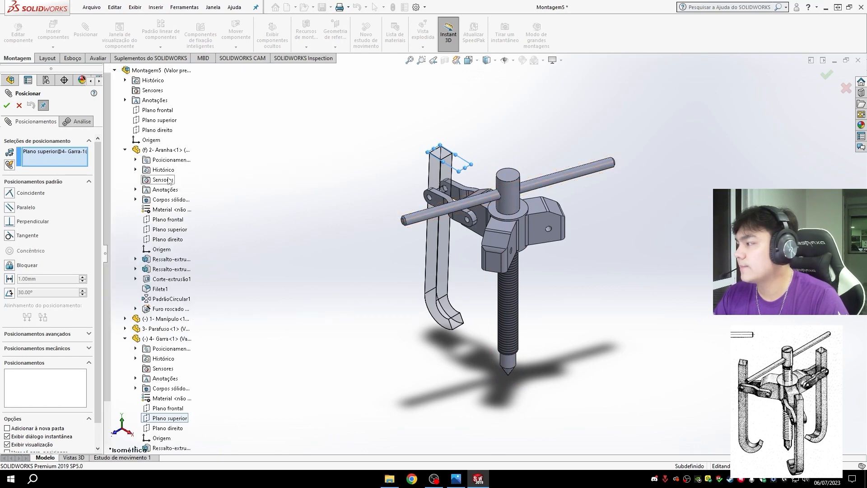
{"action": "left_click", "coordinate": [174, 230]}
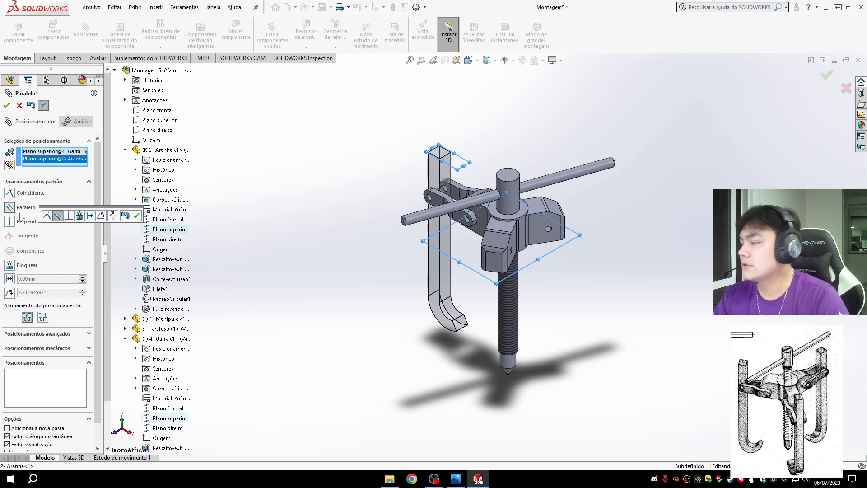
{"action": "left_click", "coordinate": [7, 106]}
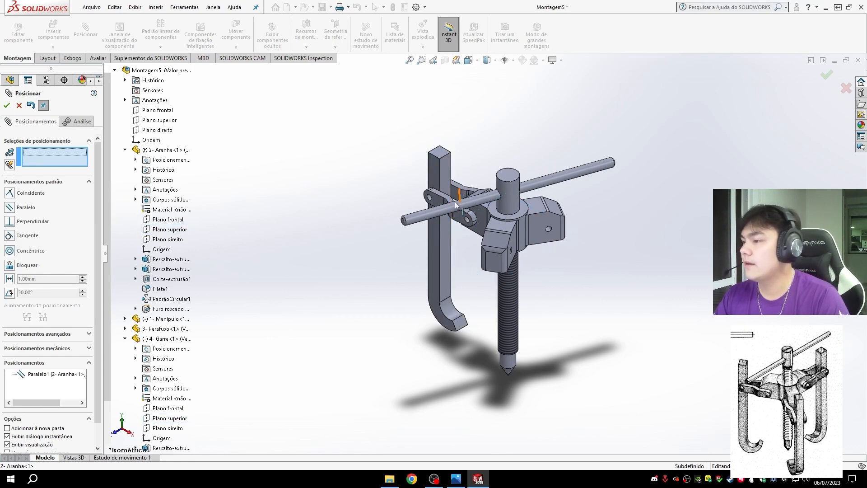
View the linkage from the side and swing the Garra on its links to check its remaining motion
{"action": "scroll", "coordinate": [460, 232], "scroll_direction": "down", "scroll_amount": 4}
{"action": "middle_click_drag", "start_coordinate": [468, 244], "coordinate": [548, 188]}
{"action": "left_click", "coordinate": [450, 153]}
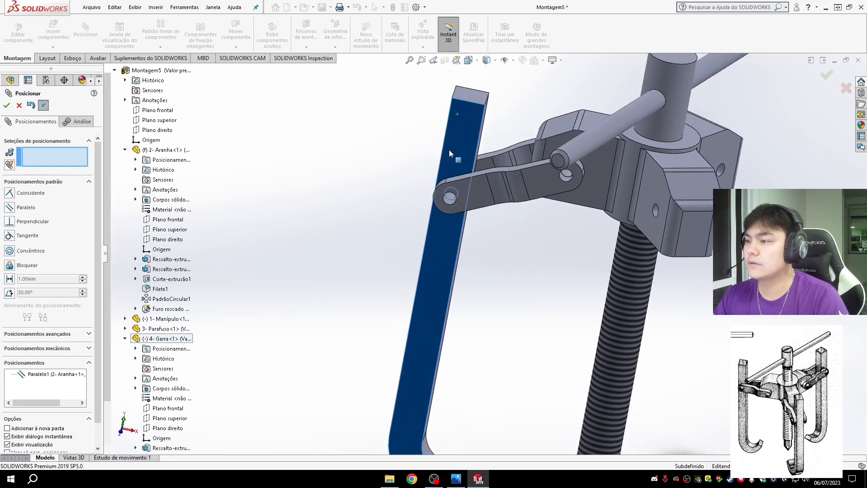
{"action": "left_click_drag", "start_coordinate": [449, 154], "coordinate": [474, 179]}
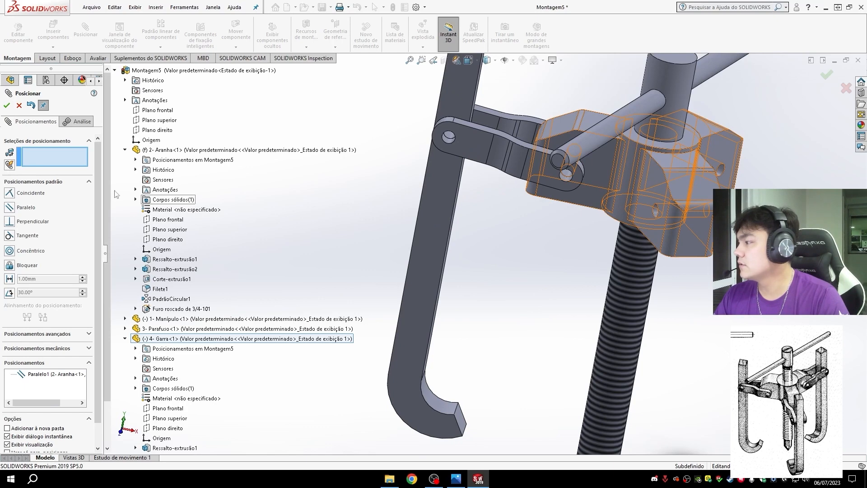
Apply a Parallel mate between the first Jumeio's Plano superior and the Aranha's Plano superior
{"action": "left_click", "coordinate": [125, 150]}
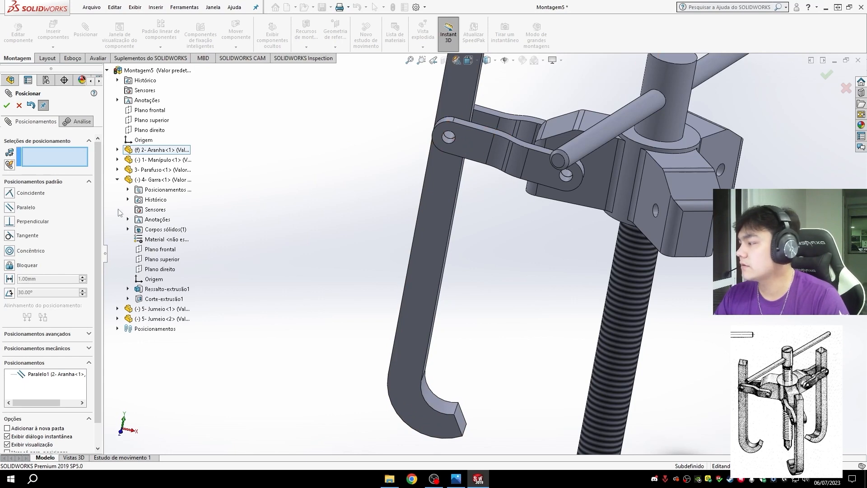
{"action": "left_click", "coordinate": [117, 179]}
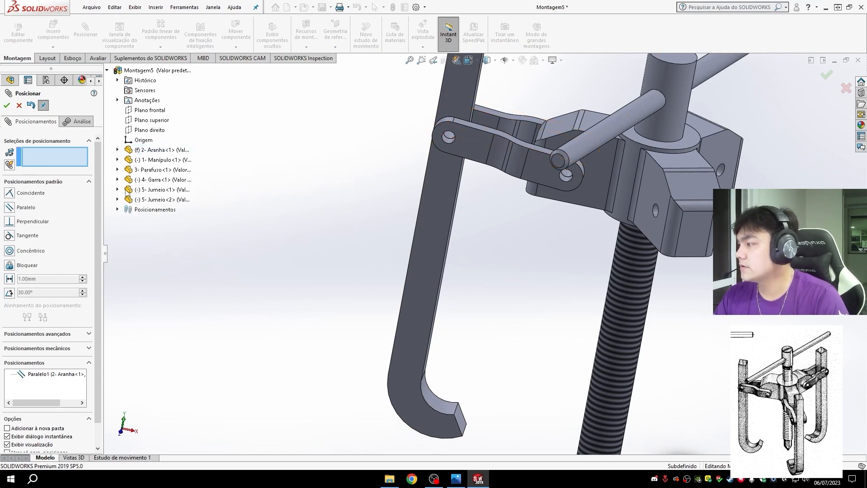
{"action": "left_click", "coordinate": [117, 189]}
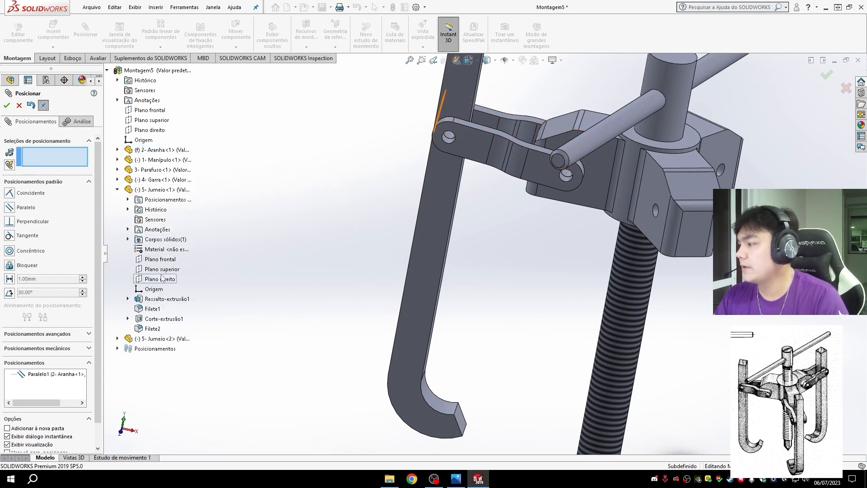
{"action": "left_click", "coordinate": [163, 270]}
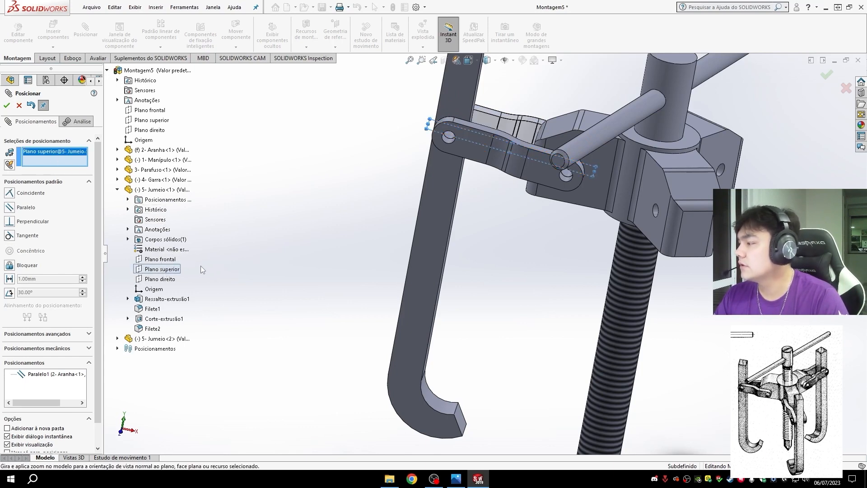
{"action": "left_click", "coordinate": [117, 149]}
{"action": "left_click", "coordinate": [175, 229]}
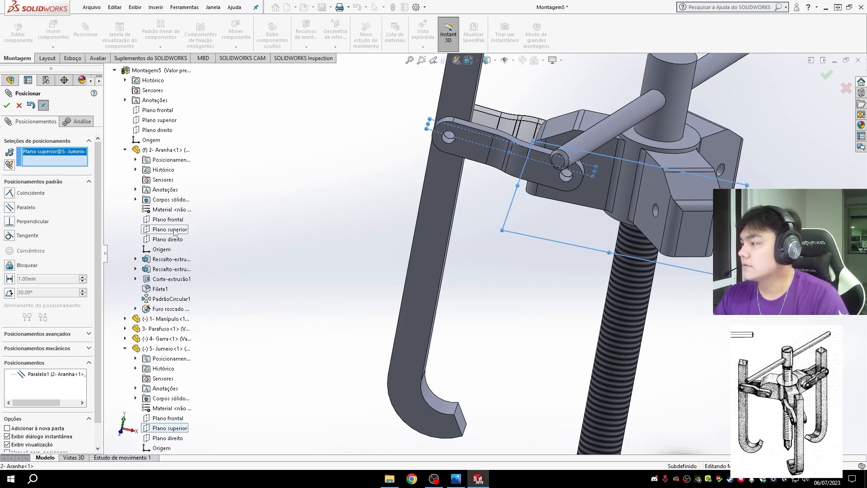
{"action": "left_click", "coordinate": [12, 209]}
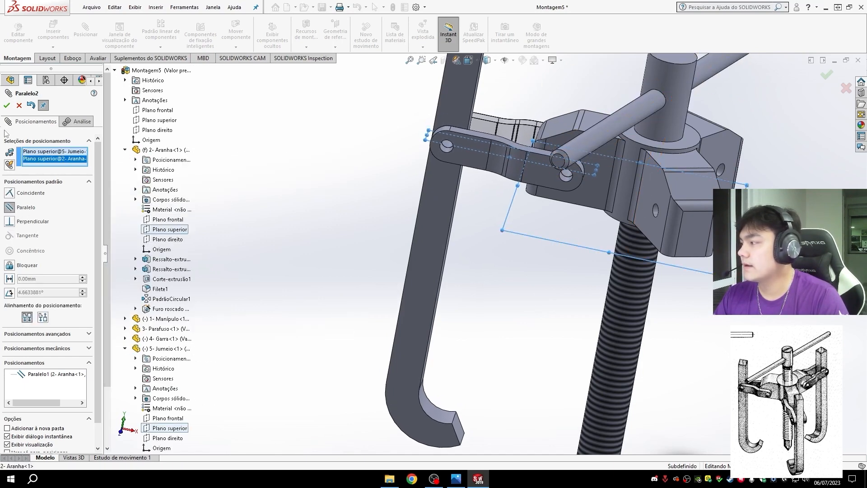
{"action": "left_click", "coordinate": [7, 106]}
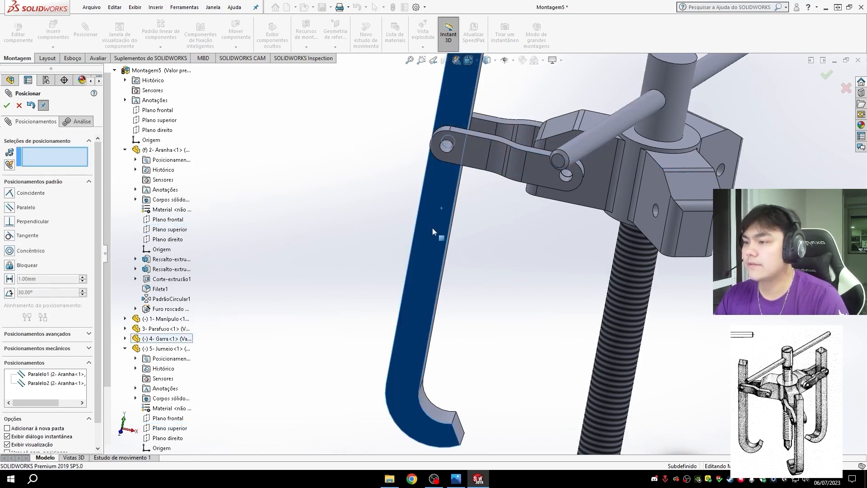
Restore the isometric view, inspect the aligned Garra and Jumeio links, and finish mating
{"action": "key", "text": "ctrl+7"}
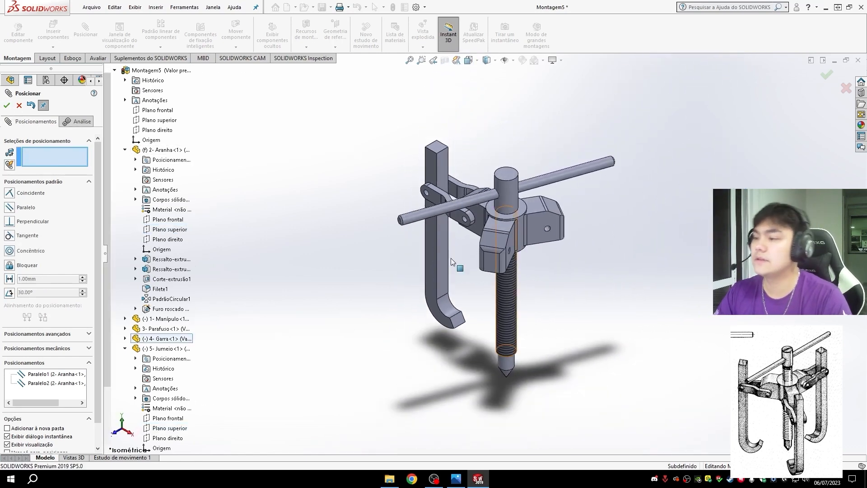
{"action": "scroll", "coordinate": [499, 298], "scroll_direction": "up", "scroll_amount": 3}
{"action": "scroll", "coordinate": [500, 298], "scroll_direction": "down", "scroll_amount": 3}
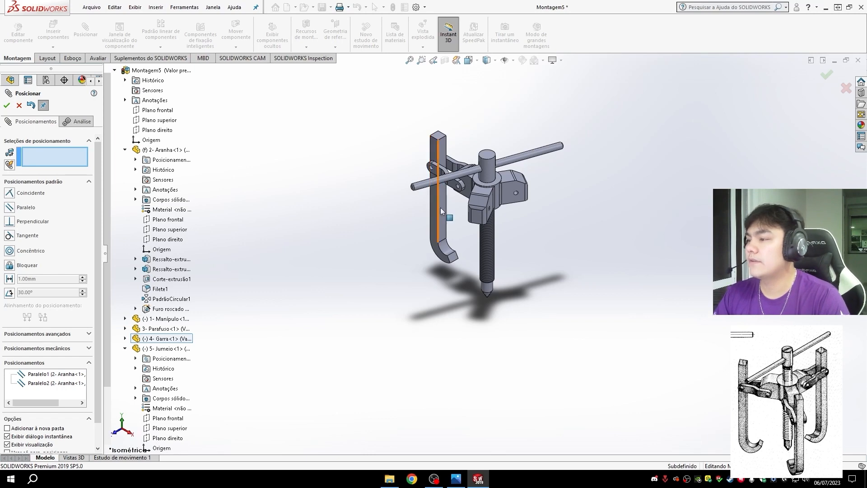
{"action": "scroll", "coordinate": [456, 197], "scroll_direction": "down", "scroll_amount": 4}
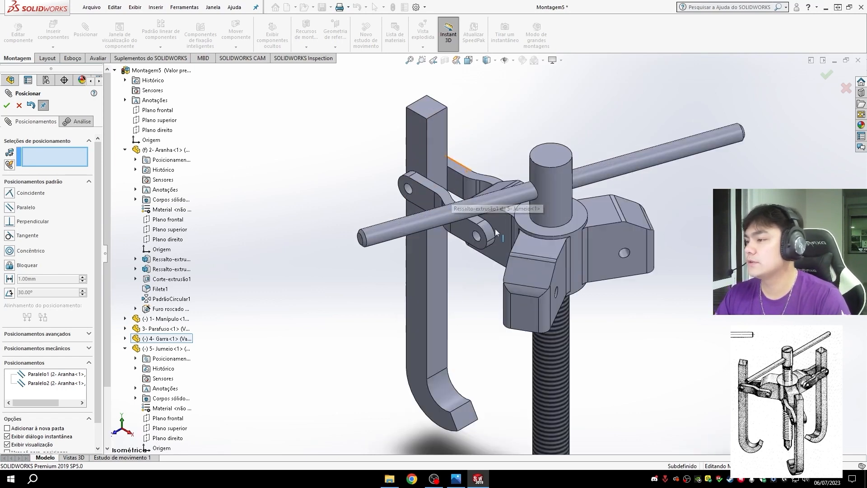
{"action": "scroll", "coordinate": [465, 360], "scroll_direction": "up", "scroll_amount": 2}
{"action": "scroll", "coordinate": [466, 361], "scroll_direction": "down", "scroll_amount": 3}
{"action": "scroll", "coordinate": [493, 300], "scroll_direction": "up", "scroll_amount": 3}
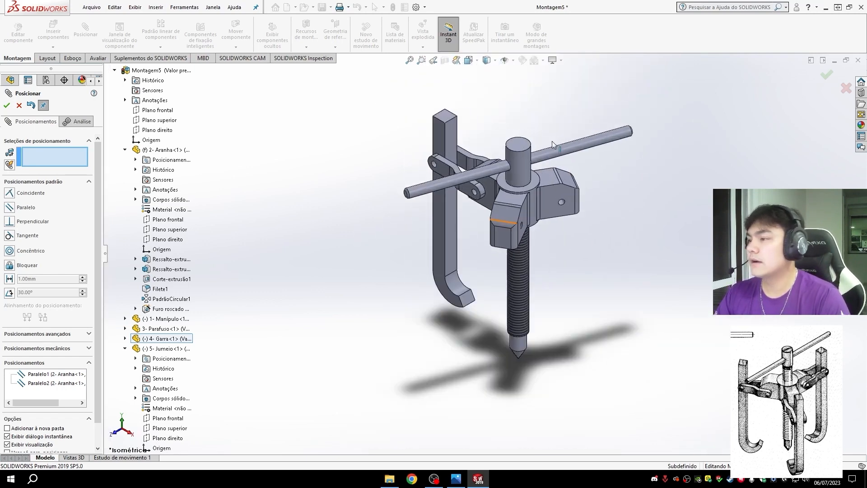
{"action": "scroll", "coordinate": [416, 152], "scroll_direction": "down", "scroll_amount": 3}
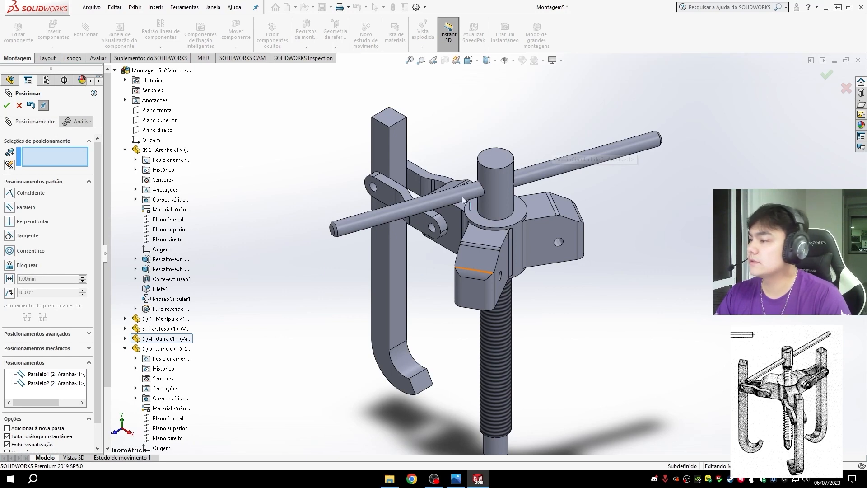
{"action": "scroll", "coordinate": [571, 266], "scroll_direction": "up", "scroll_amount": 4}
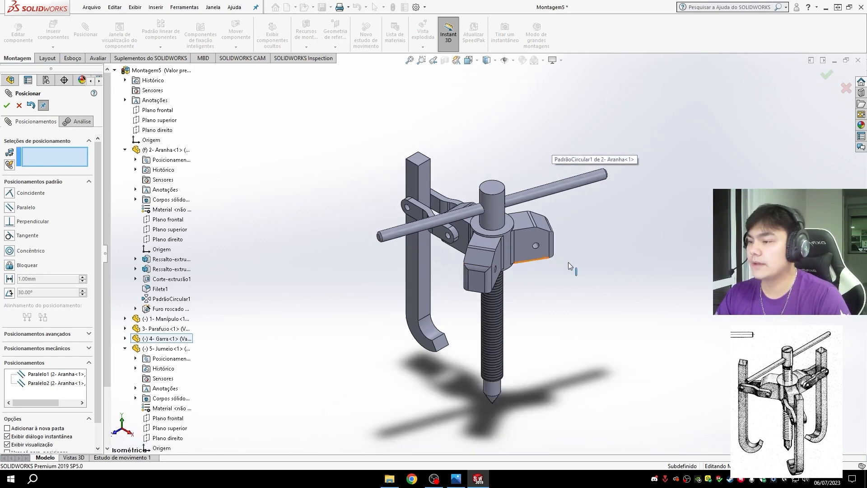
{"action": "left_click", "coordinate": [20, 107]}
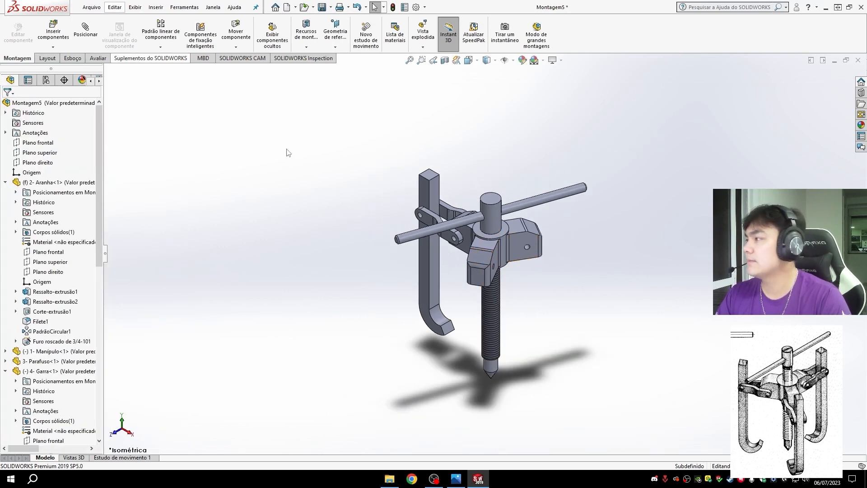
Start a circular component pattern with the Garra and both Jumeio links as the components to repeat
{"action": "left_click", "coordinate": [161, 47]}
{"action": "left_click", "coordinate": [188, 73]}
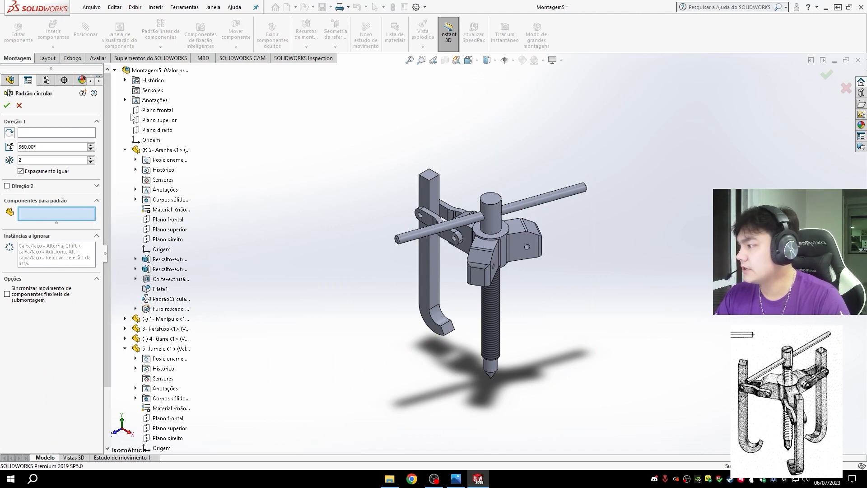
{"action": "left_click", "coordinate": [125, 150]}
{"action": "left_click", "coordinate": [118, 190]}
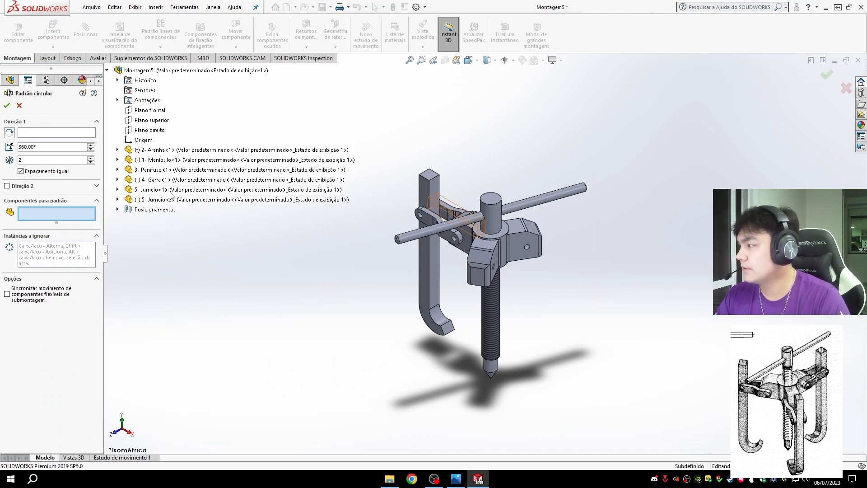
{"action": "left_click", "coordinate": [159, 180]}
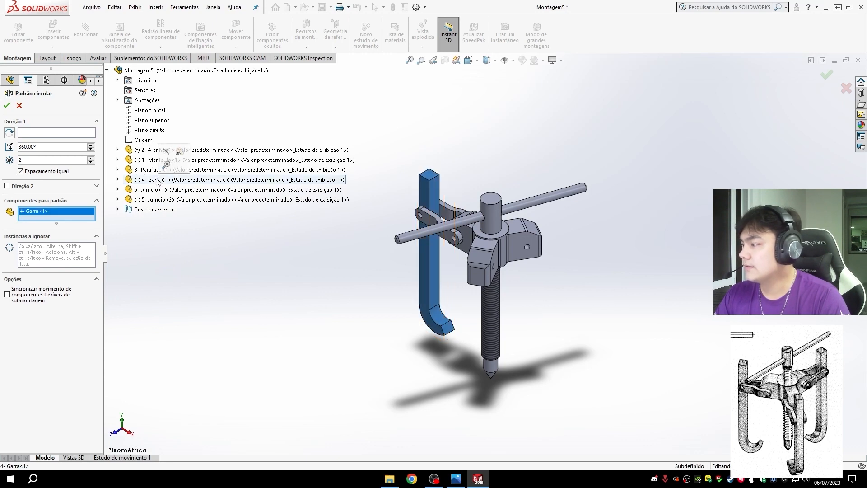
{"action": "left_click", "coordinate": [152, 190]}
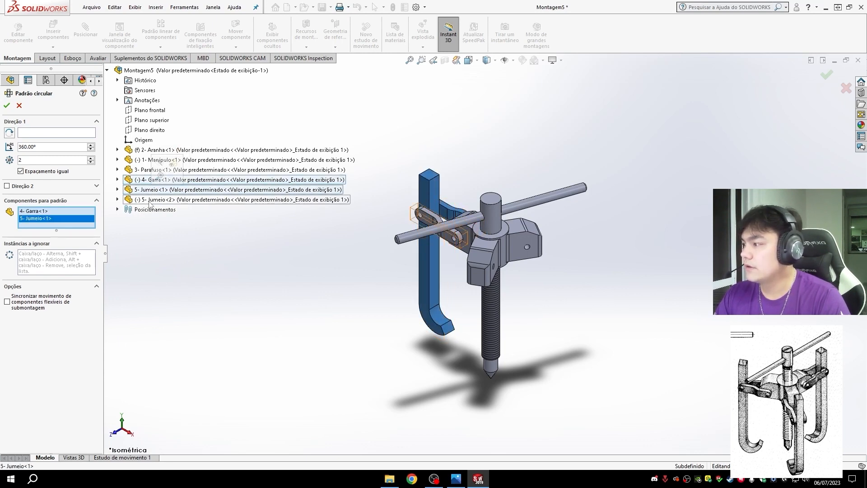
{"action": "left_click", "coordinate": [150, 200]}
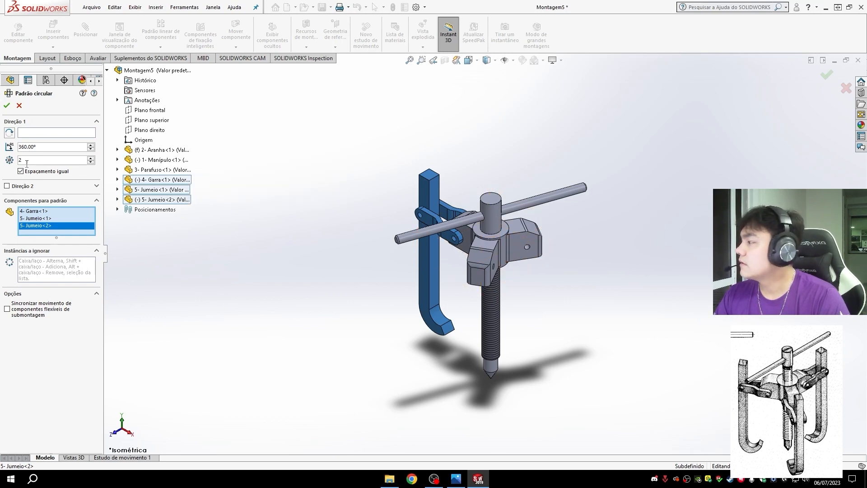
Pattern the Garra and both Jumeio links as 3 equally spaced instances over 360° about the circular edge of the Aranha's hub
{"action": "key", "text": "BackSpace"}
{"action": "type", "text": "3"}
{"action": "key", "text": "Return"}
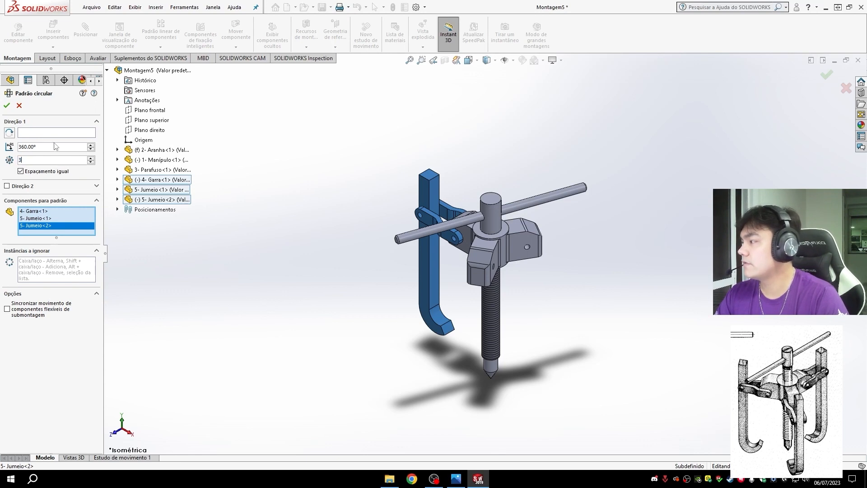
{"action": "left_click", "coordinate": [94, 133]}
{"action": "scroll", "coordinate": [510, 233], "scroll_direction": "down", "scroll_amount": 3}
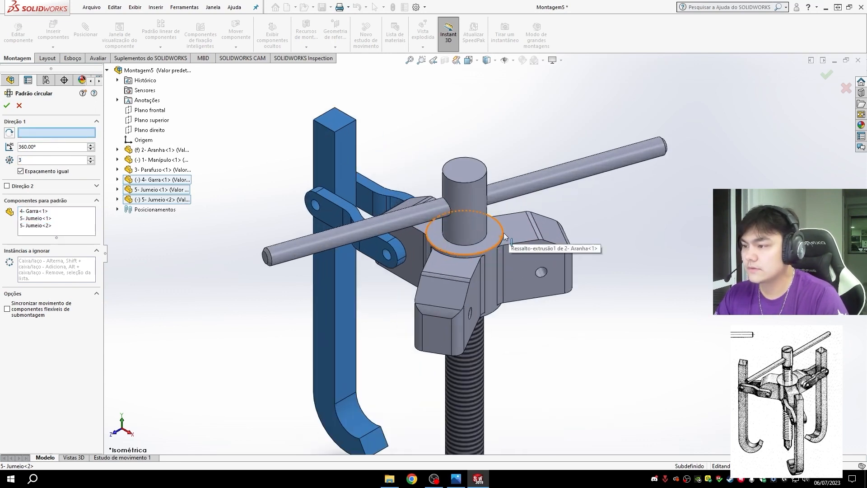
{"action": "left_click", "coordinate": [507, 239]}
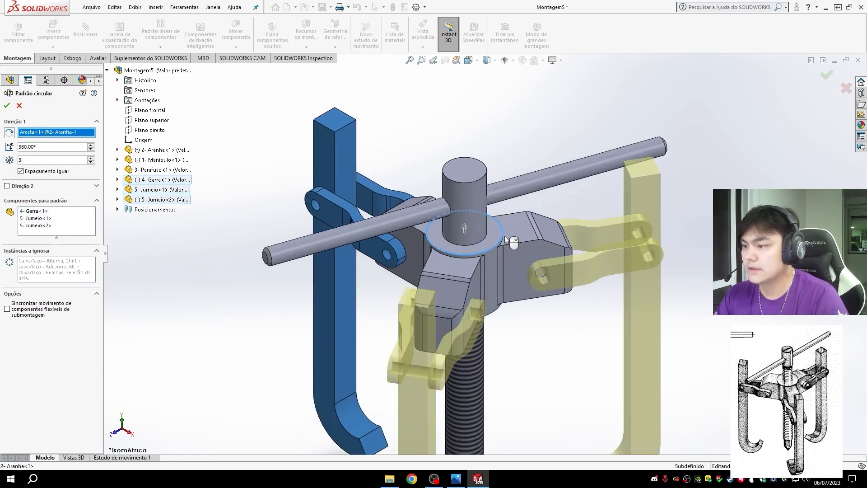
{"action": "left_click", "coordinate": [6, 106]}
{"action": "key", "text": "f"}
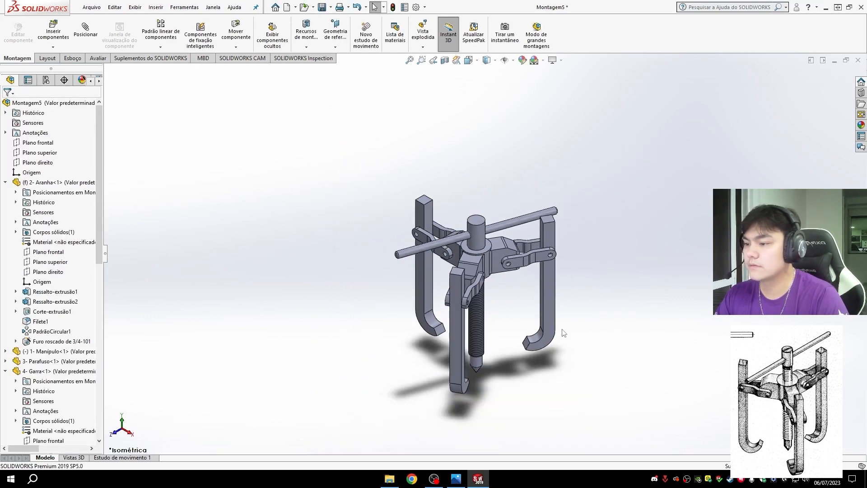
{"action": "key", "text": "f"}
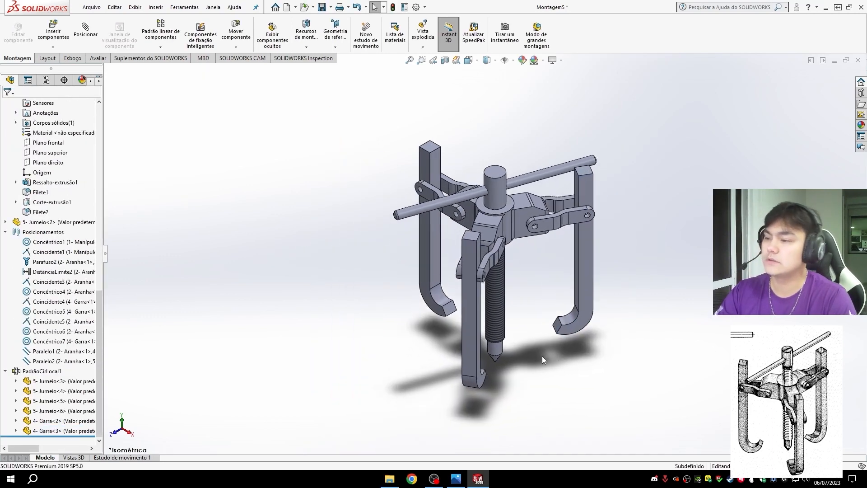
{"action": "scroll", "coordinate": [464, 169], "scroll_direction": "up", "scroll_amount": 2}
{"action": "scroll", "coordinate": [463, 181], "scroll_direction": "down", "scroll_amount": 3}
{"action": "scroll", "coordinate": [456, 256], "scroll_direction": "down", "scroll_amount": 2}
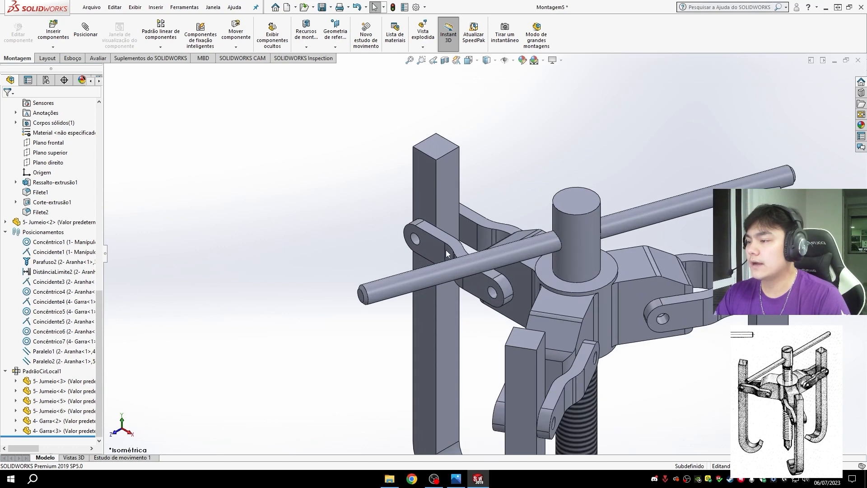
{"action": "left_click", "coordinate": [176, 48]}
{"action": "left_click", "coordinate": [162, 47]}
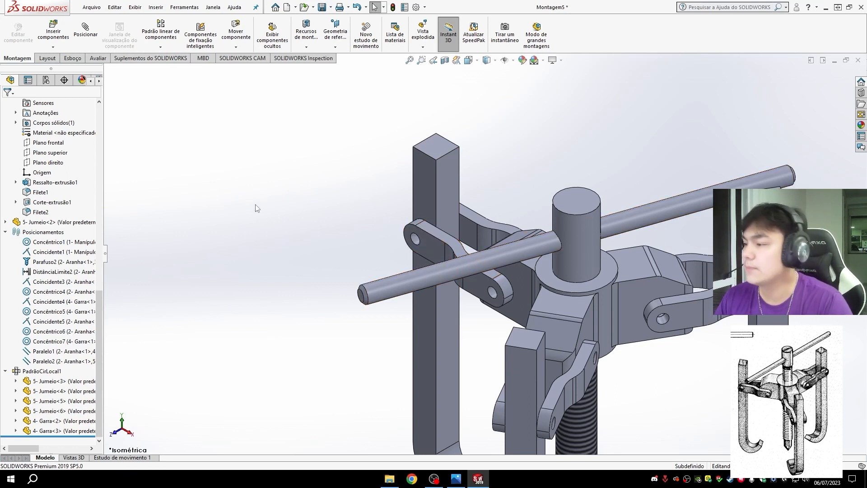
Collapse the expanded Posicionamentos, Jumeio, Garra, circular pattern and Aranha entries in the assembly's feature tree
{"action": "left_click", "coordinate": [5, 232]}
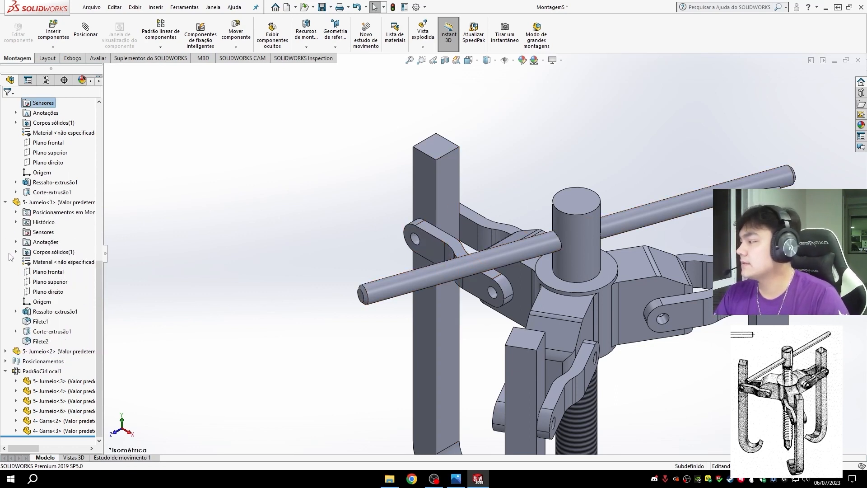
{"action": "left_click", "coordinate": [6, 202]}
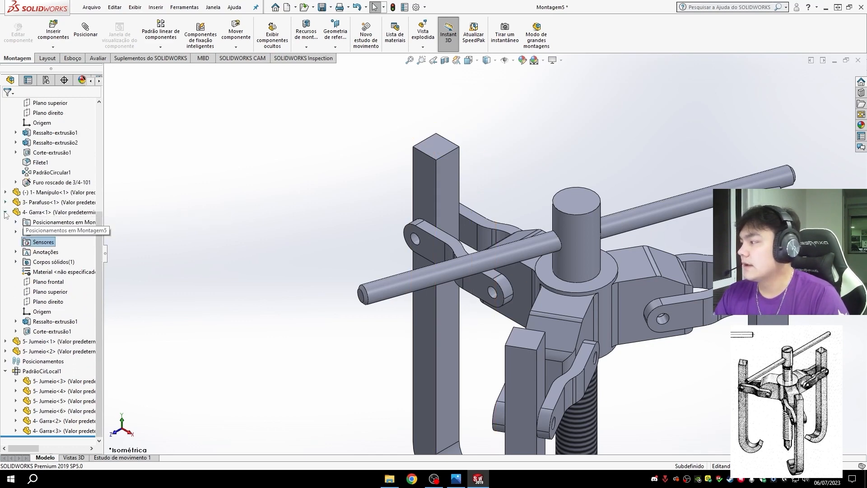
{"action": "left_click", "coordinate": [5, 212]}
{"action": "left_click", "coordinate": [6, 371]}
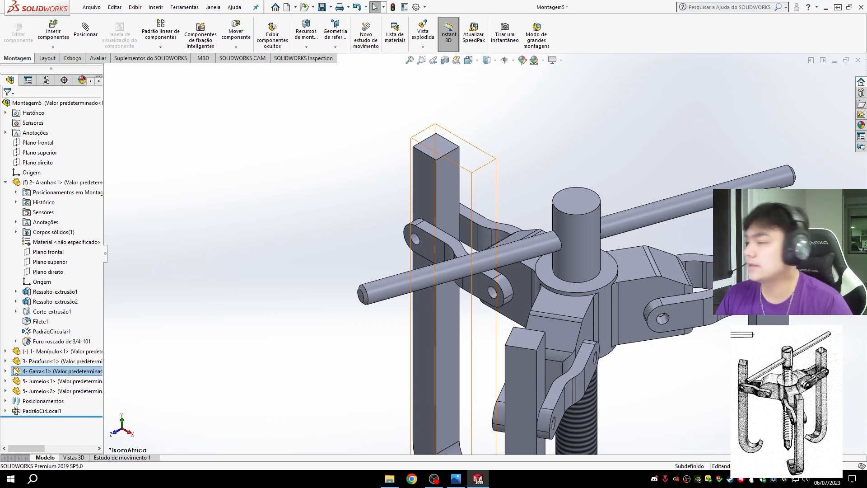
{"action": "left_click", "coordinate": [5, 182]}
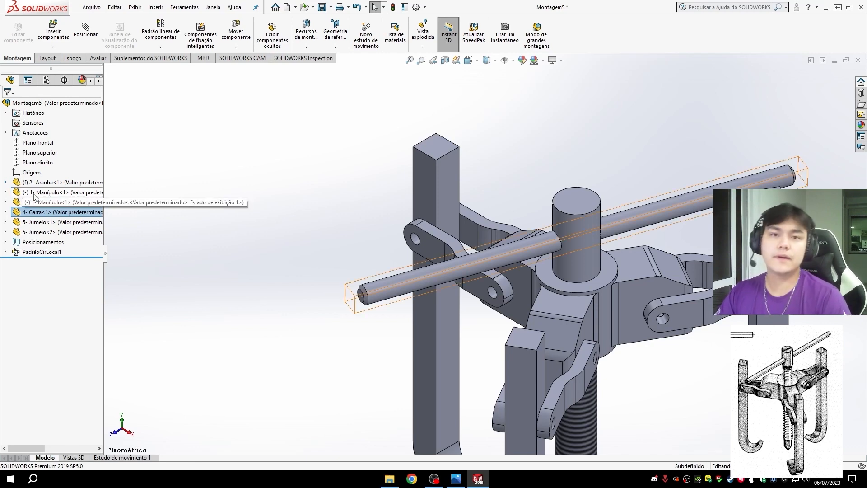
Show the design library (Biblioteca de projetos) with the whole puller assembly in view
{"action": "scroll", "coordinate": [592, 315], "scroll_direction": "up", "scroll_amount": 6}
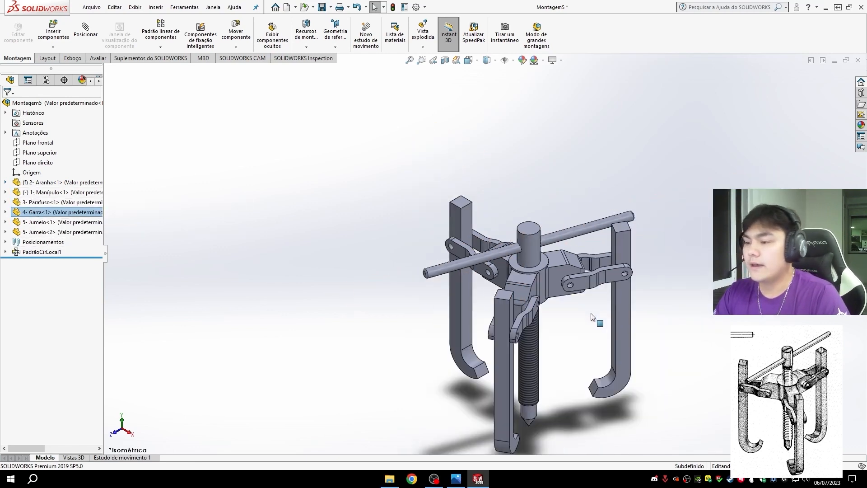
{"action": "scroll", "coordinate": [527, 303], "scroll_direction": "down", "scroll_amount": 4}
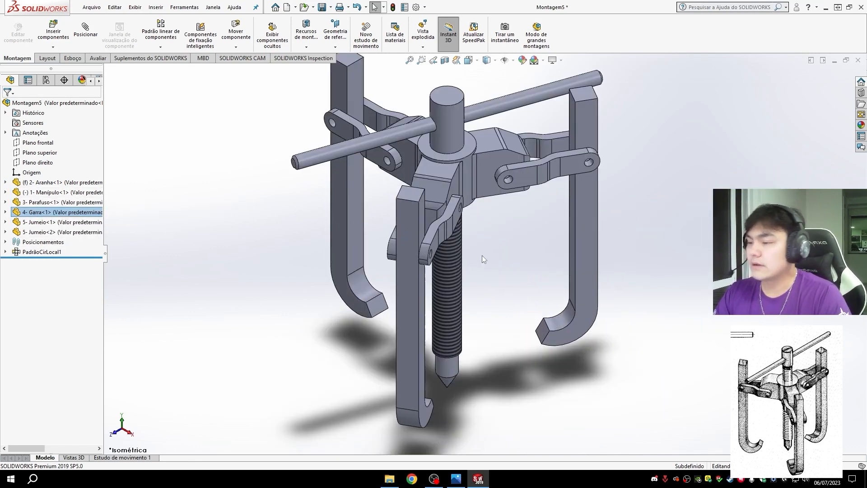
{"action": "scroll", "coordinate": [470, 192], "scroll_direction": "up", "scroll_amount": 3}
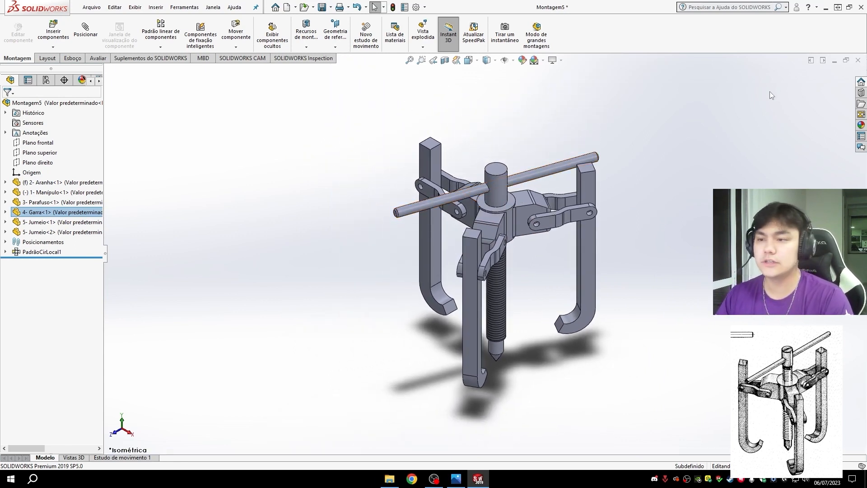
{"action": "left_click", "coordinate": [861, 92]}
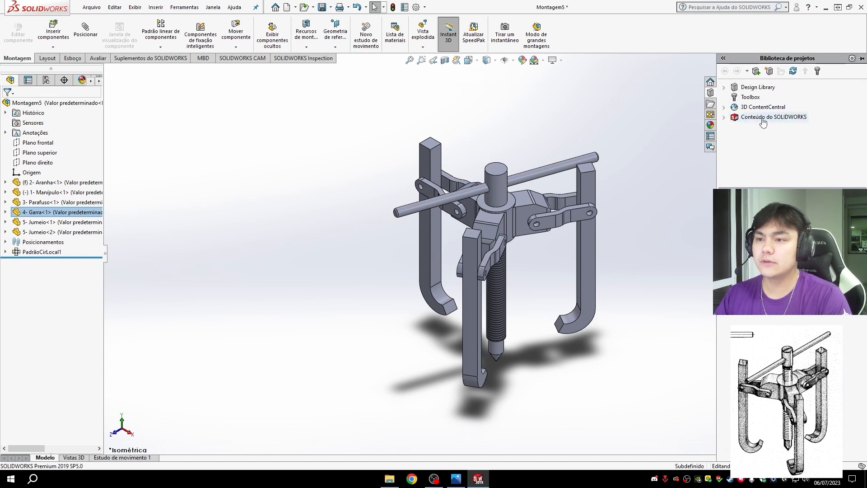